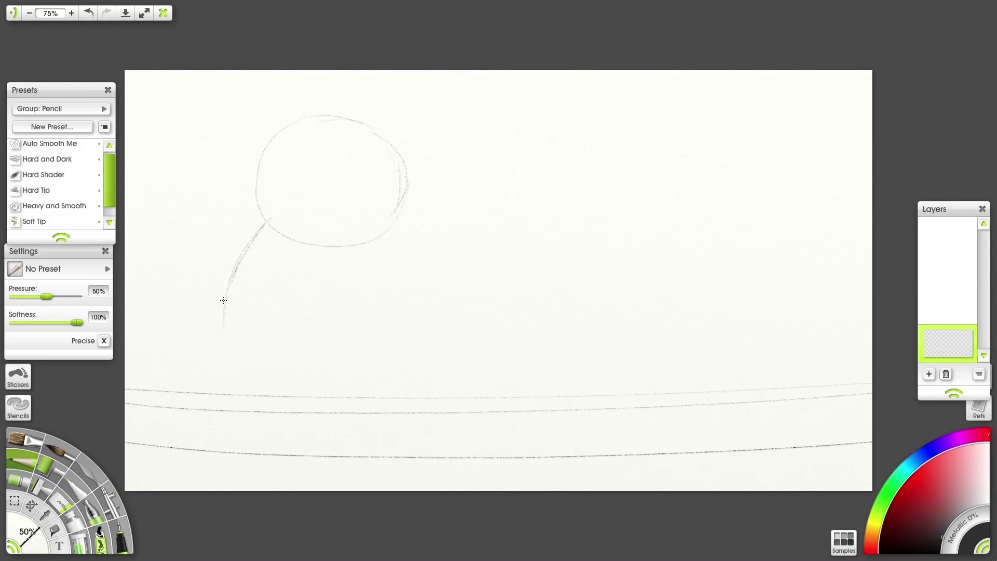
# - Sketch the owl's body outline, folded wing and feet in pencil beneath the head circle
pyautogui.moveTo(368, 283); pyautogui.dragTo(234, 453)
pyautogui.moveTo(386, 226); pyautogui.dragTo(332, 401)
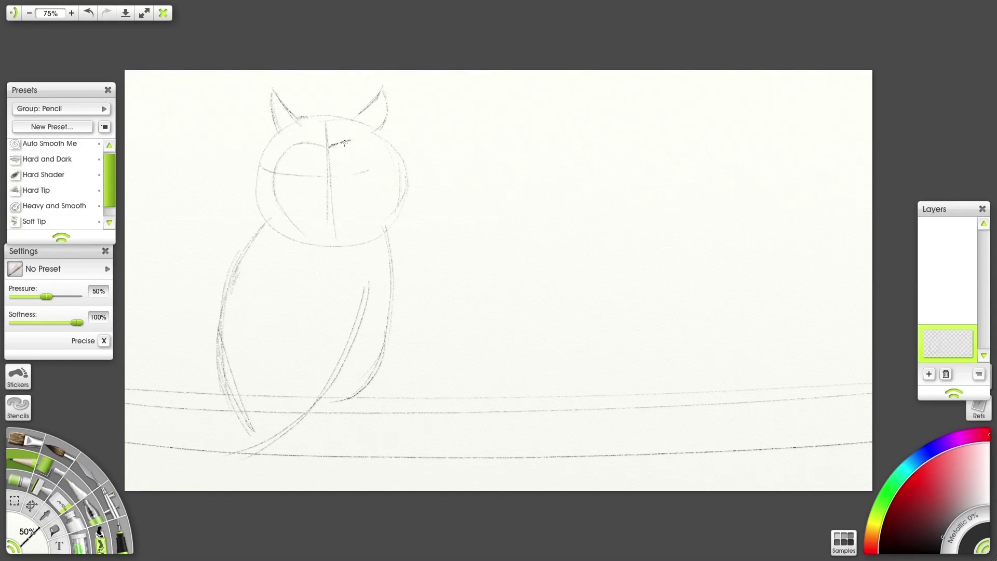
pyautogui.moveTo(319, 396); pyautogui.dragTo(347, 399)
pyautogui.moveTo(275, 243); pyautogui.dragTo(242, 312)
pyautogui.moveTo(305, 264); pyautogui.dragTo(266, 304)
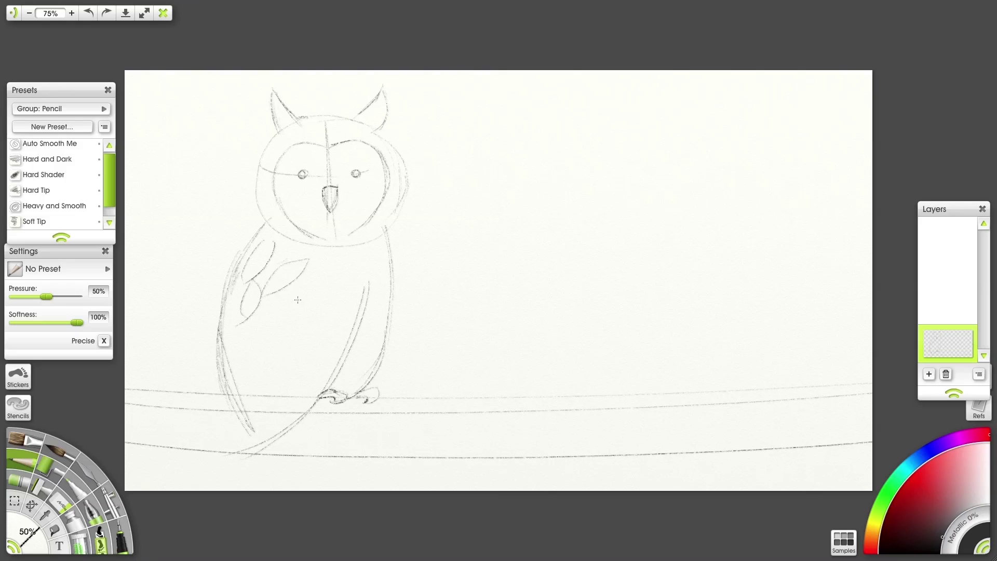
pyautogui.hotkey('ctrl', 'z')
pyautogui.hotkey('ctrl', 'z')
# - Sketch short contour lines along the wing and darken the outline of the owl's head and belly
pyautogui.moveTo(267, 239); pyautogui.dragTo(248, 275)
pyautogui.moveTo(259, 269); pyautogui.dragTo(252, 301)
pyautogui.moveTo(232, 301); pyautogui.dragTo(230, 338)
pyautogui.moveTo(373, 370); pyautogui.dragTo(344, 397)
pyautogui.hotkey('ctrl', 'z')
pyautogui.moveTo(389, 144)
pyautogui.mouseDown()
pyautogui.moveTo(396, 258)
pyautogui.moveTo(353, 385)
pyautogui.mouseUp()
# - Erase the guide lines on the owl's head and redraw both pointed ears with the pencil
pyautogui.press('e')
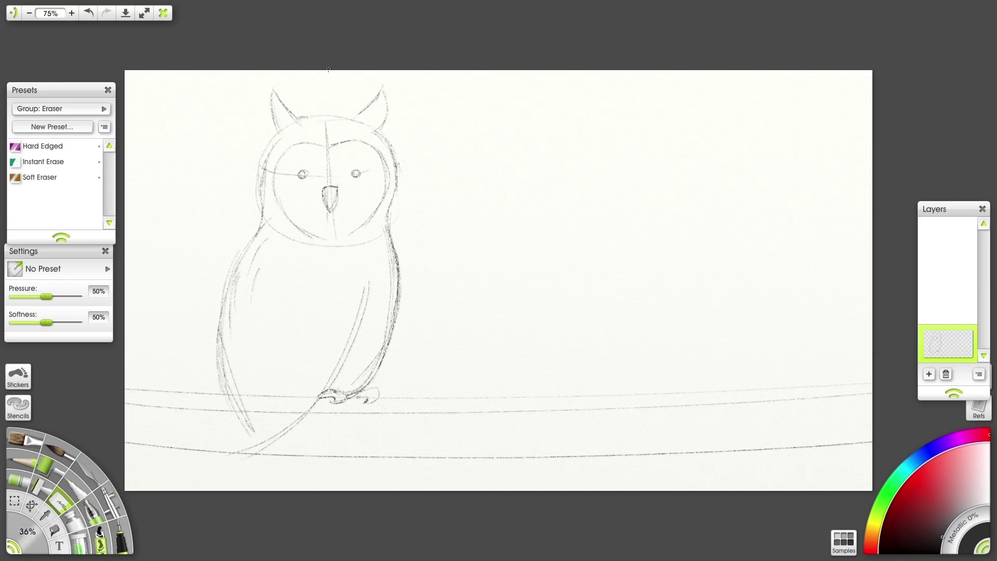
pyautogui.click(22, 460)
pyautogui.moveTo(275, 85); pyautogui.dragTo(297, 118)
pyautogui.moveTo(273, 93); pyautogui.dragTo(276, 136)
pyautogui.moveTo(383, 89); pyautogui.dragTo(359, 118)
pyautogui.moveTo(383, 89); pyautogui.dragTo(381, 132)
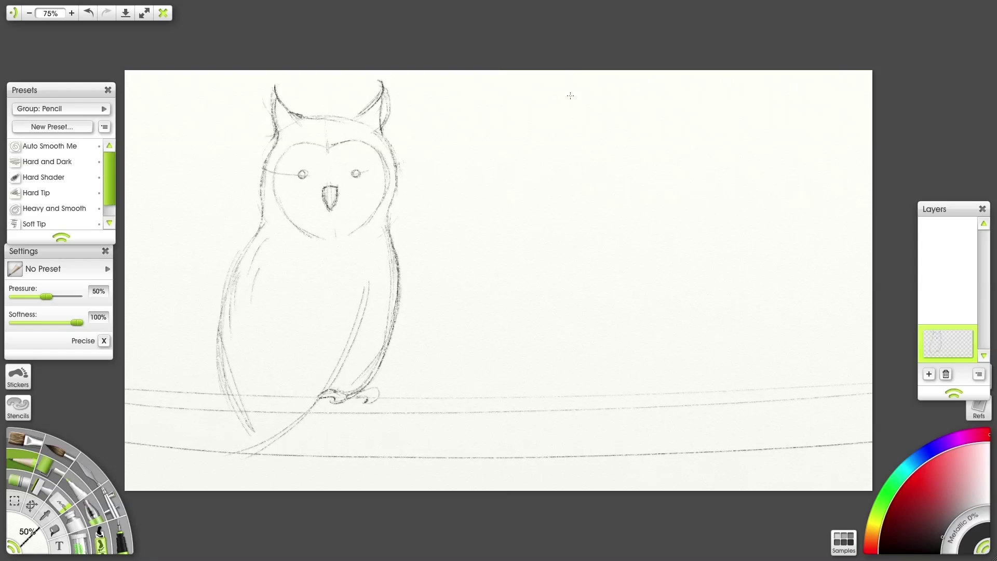
# - Sketch a large moon, scattered round stars and a row of pointed trees around the owl
pyautogui.moveTo(562, 136); pyautogui.dragTo(617, 179)
pyautogui.moveTo(571, 73); pyautogui.dragTo(765, 125)
pyautogui.moveTo(195, 164); pyautogui.dragTo(183, 171)
pyautogui.moveTo(431, 191); pyautogui.dragTo(423, 193)
pyautogui.moveTo(471, 265); pyautogui.dragTo(373, 475)
pyautogui.moveTo(668, 228); pyautogui.dragTo(742, 433)
pyautogui.moveTo(842, 367); pyautogui.dragTo(813, 441)
pyautogui.moveTo(201, 260); pyautogui.dragTo(161, 431)
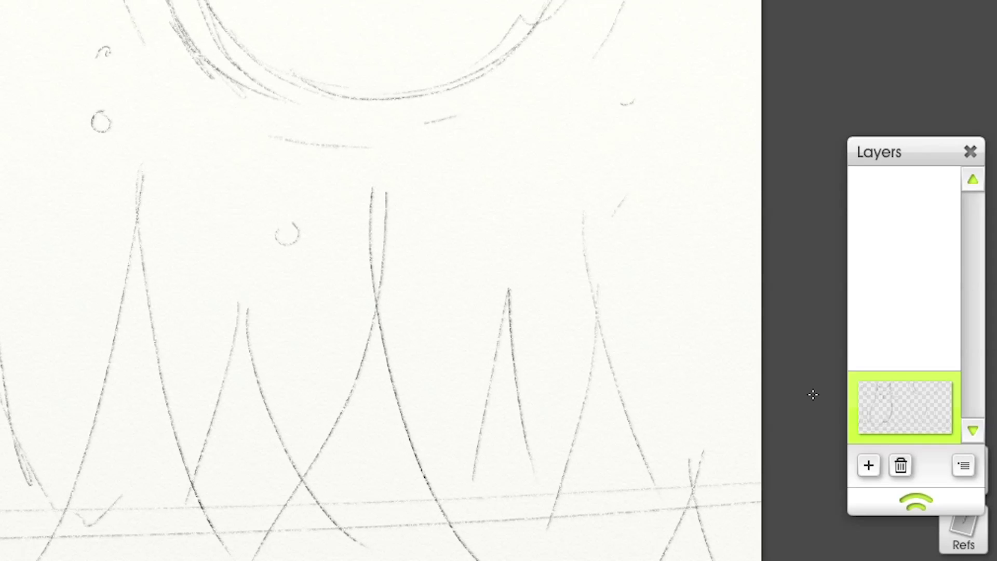
# - Add a new layer beneath the sketch layer and set the Ink Pen's smoothing to 40%
pyautogui.click(871, 466)
pyautogui.moveTo(943, 332); pyautogui.dragTo(912, 410)
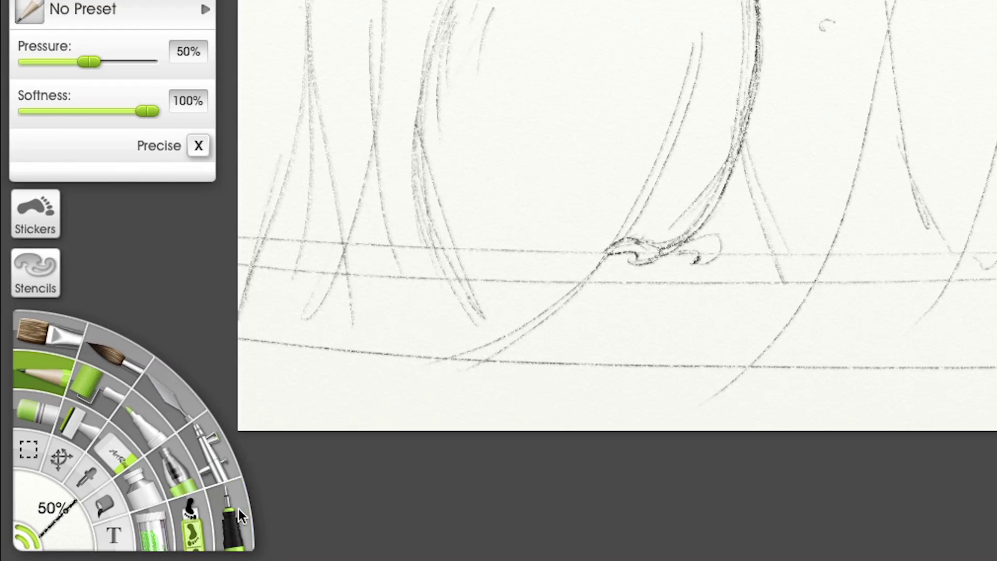
pyautogui.click(232, 514)
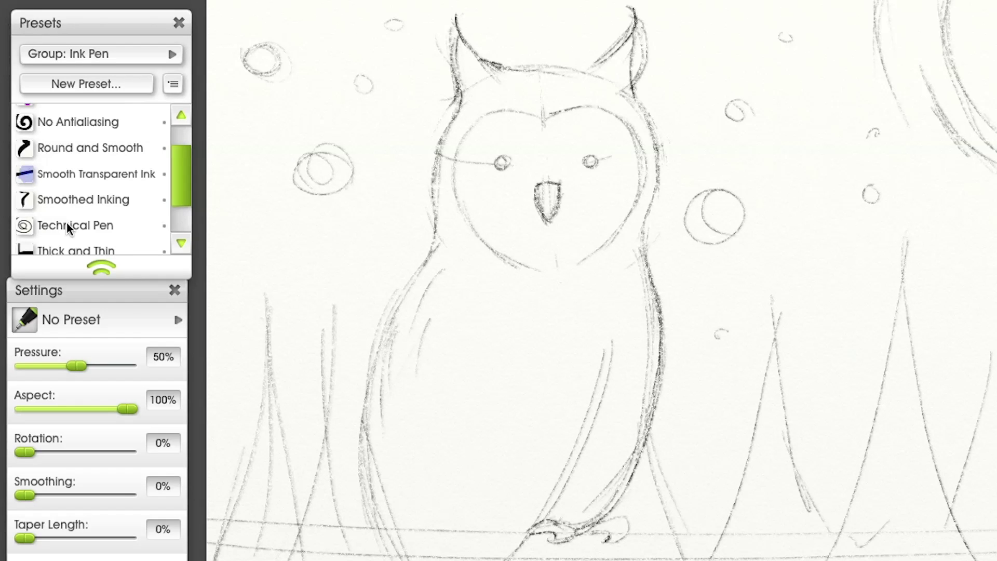
pyautogui.click(94, 0)
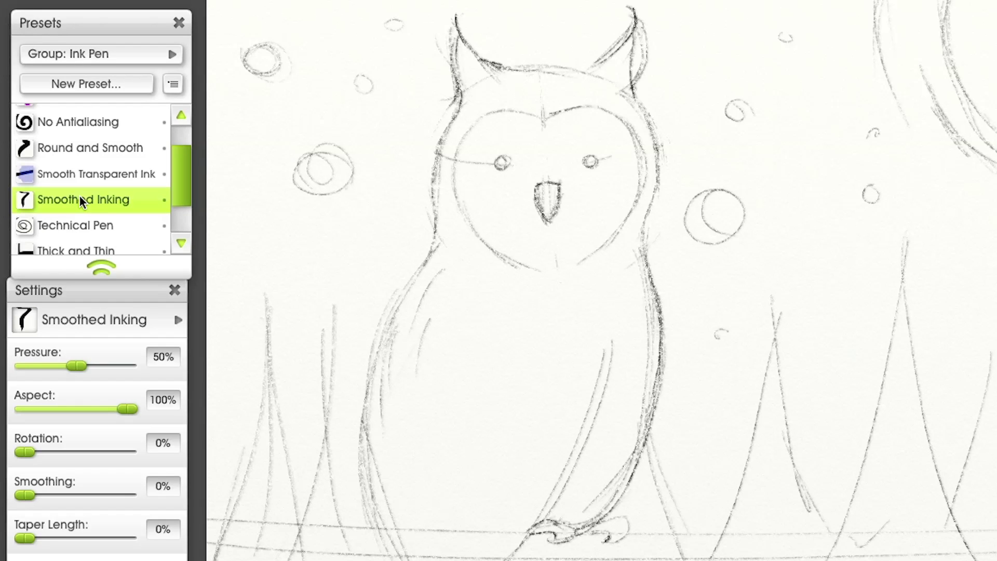
pyautogui.moveTo(24, 495); pyautogui.dragTo(65, 504)
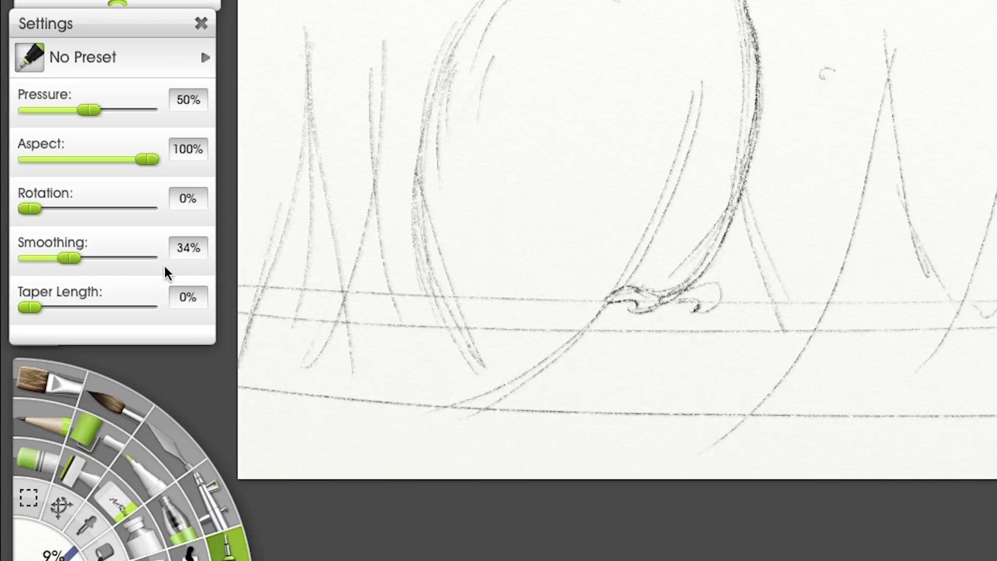
pyautogui.click(183, 249)
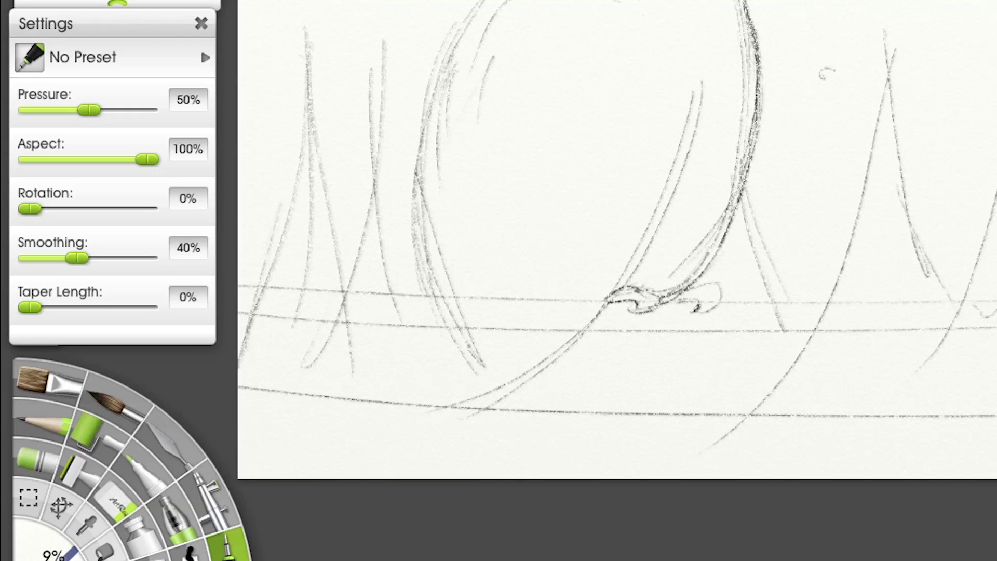
# - Ink the owl over the sketch: ears, body outline, wing, feet, eyes, beak and heart-shaped face
pyautogui.moveTo(274, 88); pyautogui.dragTo(295, 112)
pyautogui.moveTo(271, 101); pyautogui.dragTo(271, 220)
pyautogui.moveTo(375, 78); pyautogui.dragTo(361, 114)
pyautogui.moveTo(260, 227)
pyautogui.mouseDown()
pyautogui.moveTo(436, 258)
pyautogui.moveTo(500, 384)
pyautogui.mouseUp()
pyautogui.moveTo(701, 72); pyautogui.dragTo(500, 383)
pyautogui.moveTo(395, 171); pyautogui.dragTo(665, 287)
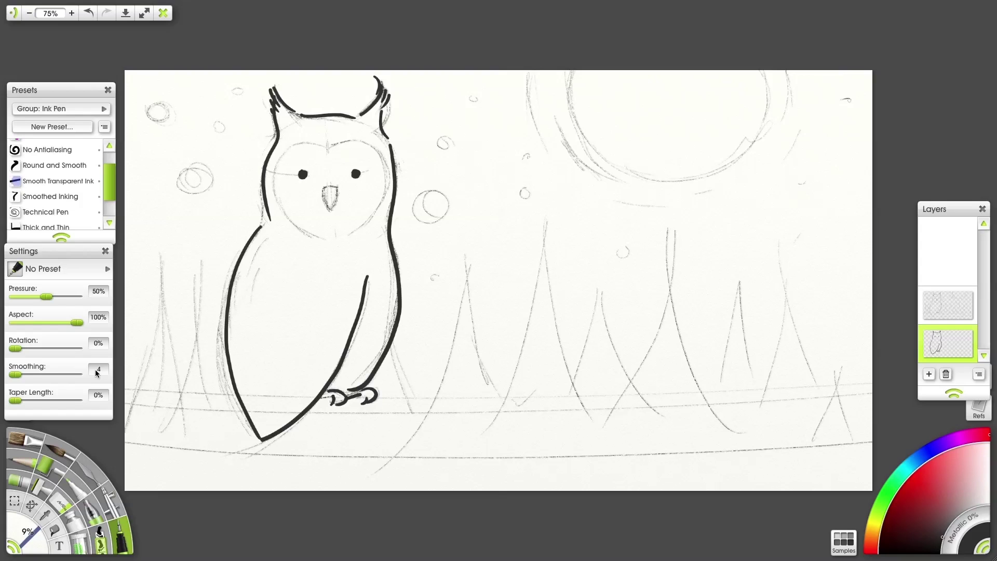
pyautogui.moveTo(335, 200); pyautogui.dragTo(364, 231)
pyautogui.moveTo(363, 231); pyautogui.dragTo(382, 148)
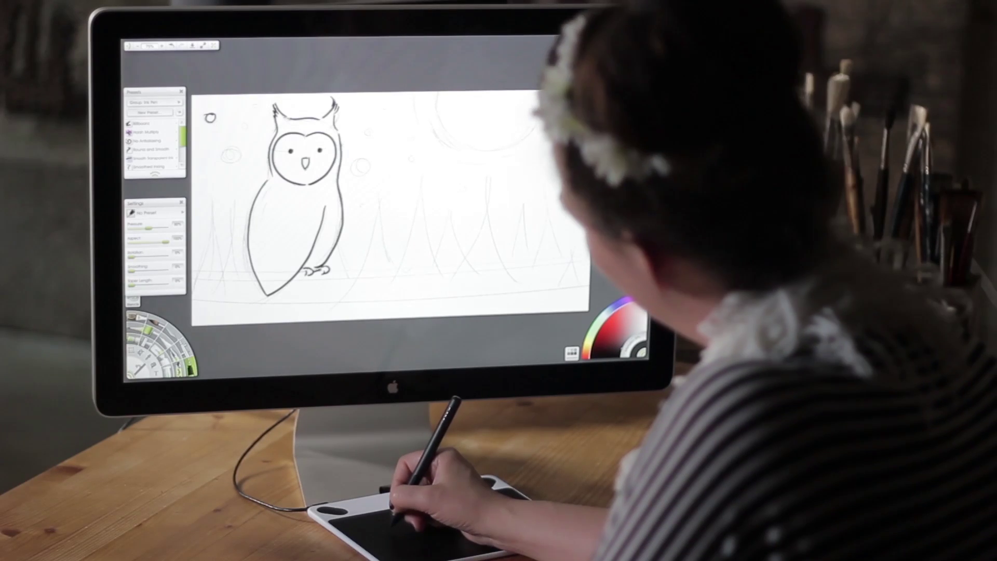
# - Ink the small round stars on both sides of the owl
pyautogui.moveTo(232, 149)
pyautogui.mouseDown()
pyautogui.moveTo(224, 161)
pyautogui.moveTo(247, 124)
pyautogui.mouseUp()
pyautogui.moveTo(240, 86); pyautogui.dragTo(235, 94)
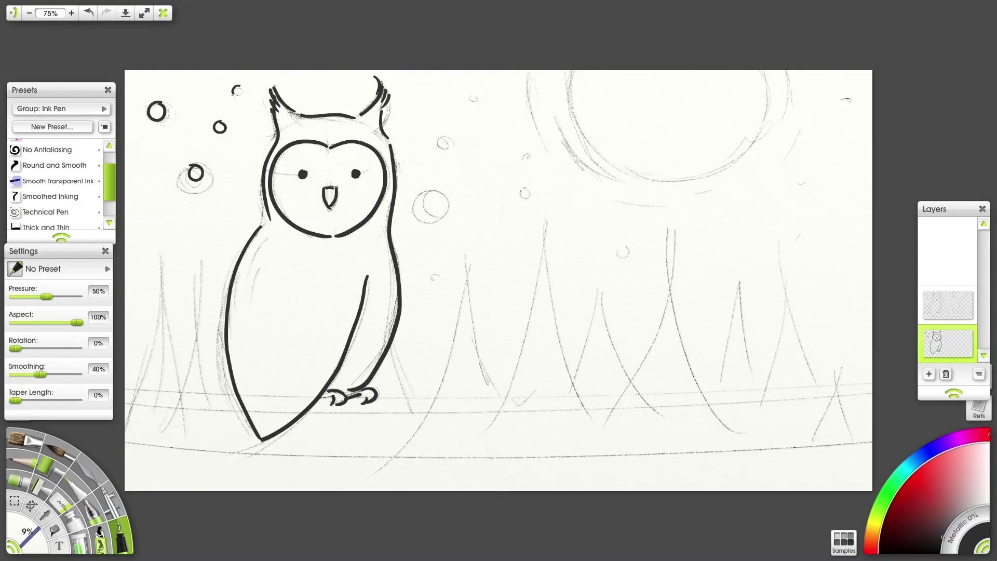
pyautogui.moveTo(429, 192); pyautogui.dragTo(435, 192)
pyautogui.moveTo(444, 137); pyautogui.dragTo(446, 138)
pyautogui.moveTo(525, 154); pyautogui.dragTo(526, 157)
pyautogui.moveTo(526, 187); pyautogui.dragTo(527, 187)
pyautogui.moveTo(509, 228); pyautogui.dragTo(510, 228)
pyautogui.moveTo(421, 260); pyautogui.dragTo(422, 261)
pyautogui.moveTo(449, 272); pyautogui.dragTo(449, 277)
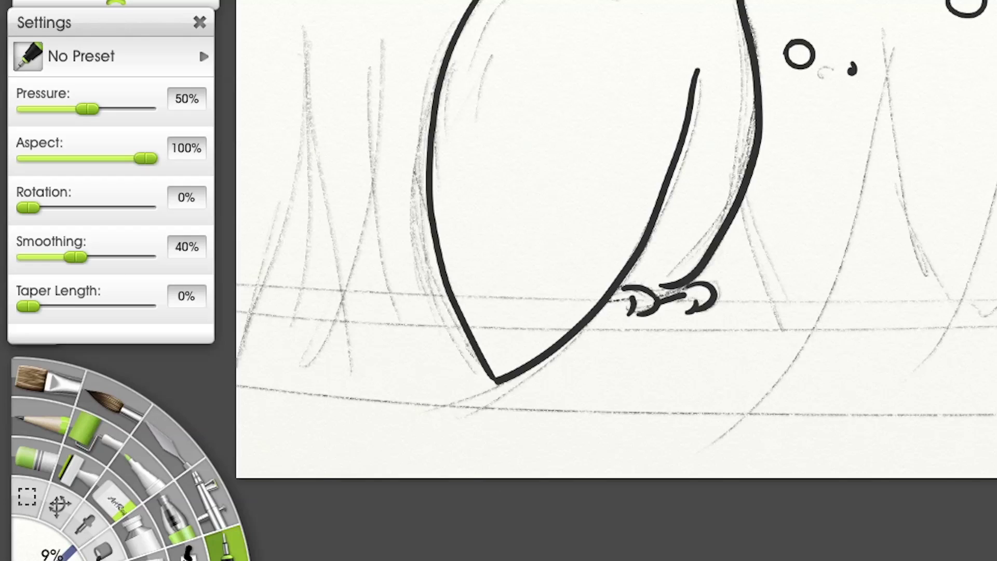
# - Set the Ink Pen's smoothing to 80% and ink the curve of the moon
pyautogui.write('60')
pyautogui.press('Return')
pyautogui.click(189, 247)
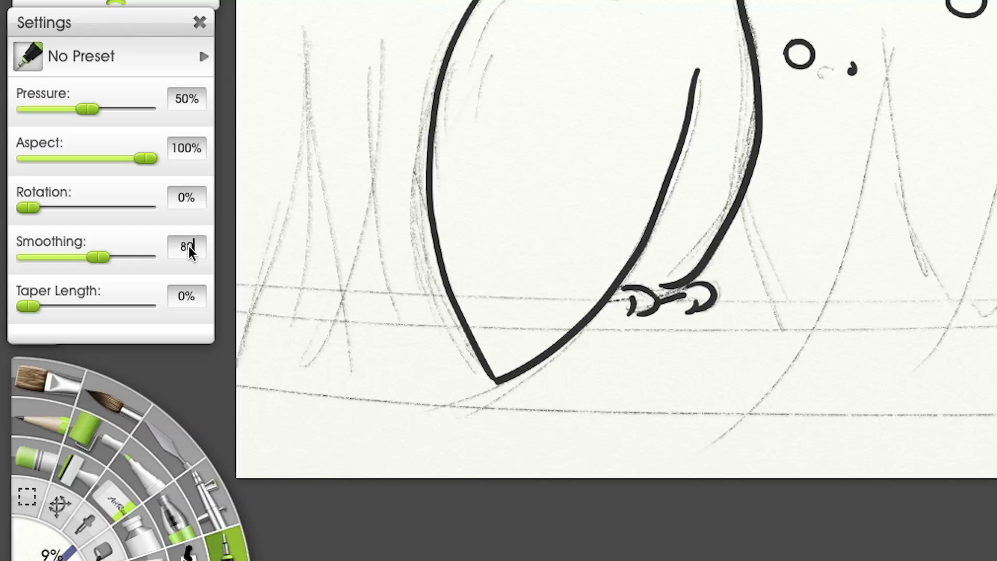
pyautogui.write('80')
pyautogui.press('Return')
pyautogui.moveTo(559, 70)
pyautogui.mouseDown()
pyautogui.moveTo(647, 191)
pyautogui.moveTo(782, 71)
pyautogui.mouseUp()
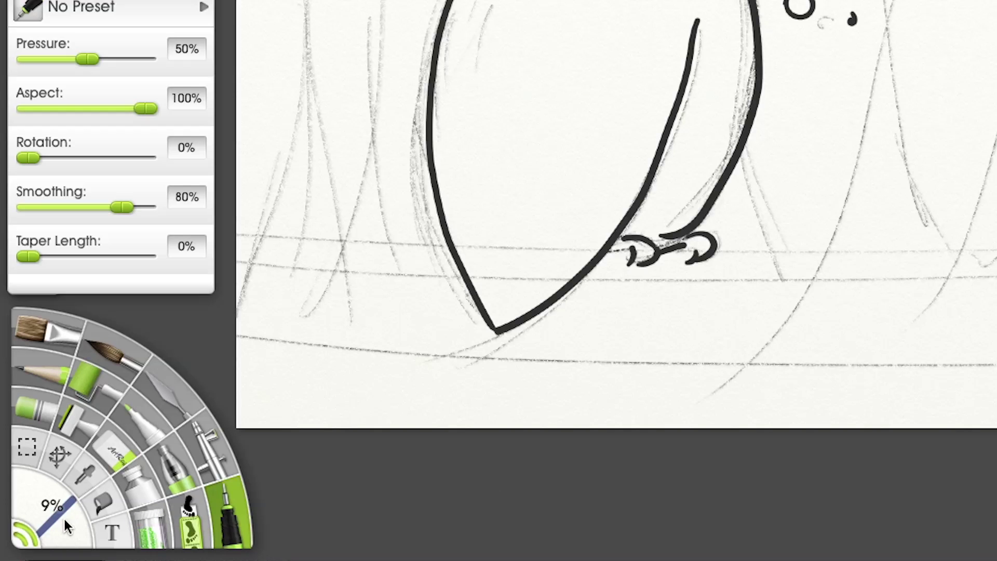
# - Ink the three long branch lines across the canvas on a new layer with the pen size at 17%
pyautogui.moveTo(66, 526); pyautogui.dragTo(64, 514)
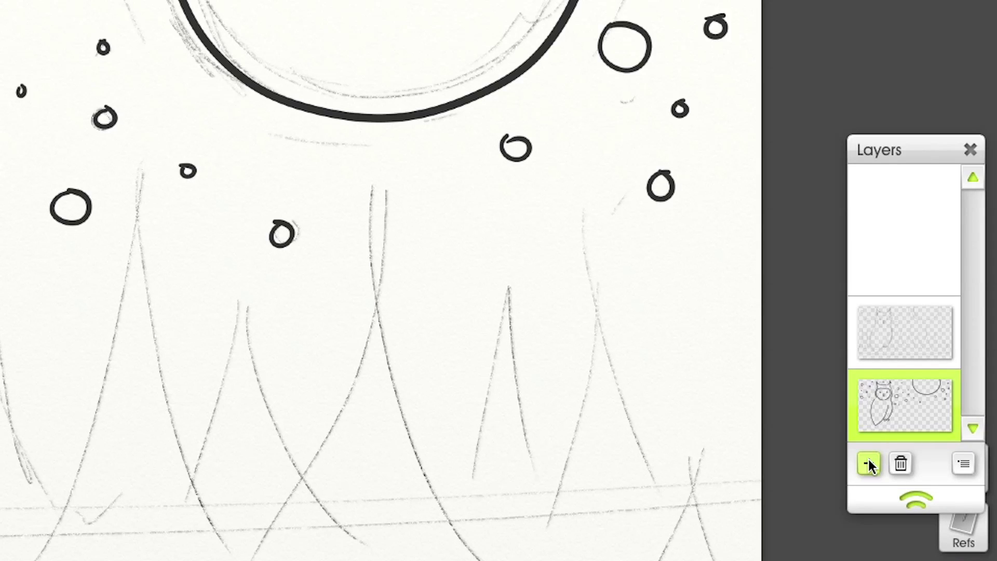
pyautogui.click(929, 374)
pyautogui.moveTo(122, 387); pyautogui.dragTo(954, 386)
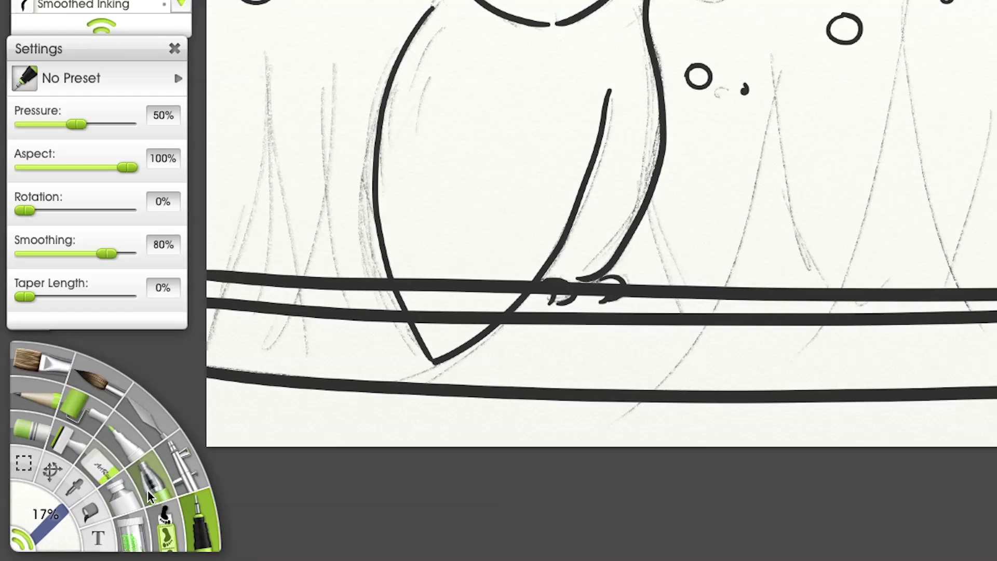
# - Erase the branch lines that cross the owl's tail and feet, using a 20% eraser at 100% pressure
pyautogui.click(102, 467)
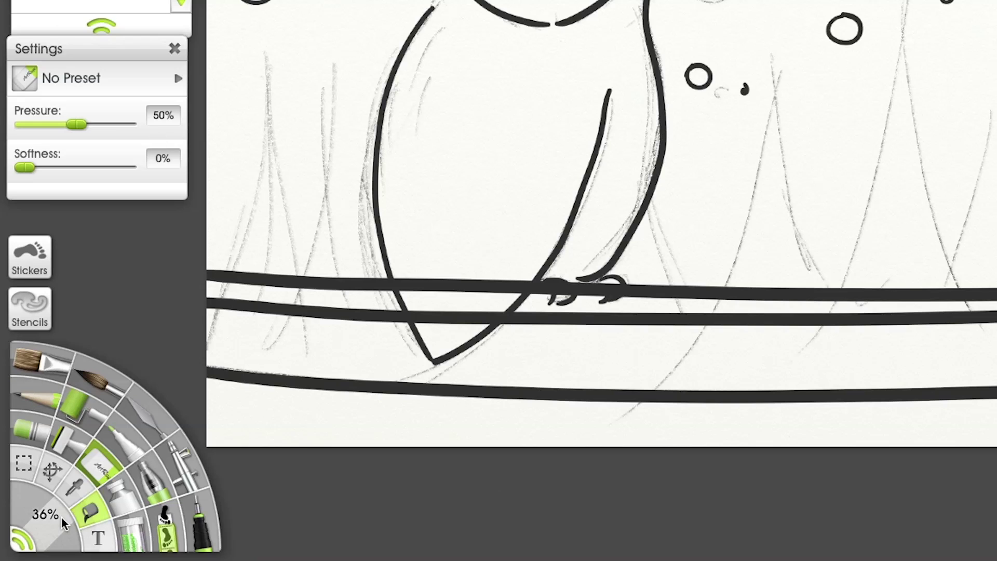
pyautogui.moveTo(63, 522); pyautogui.dragTo(31, 505)
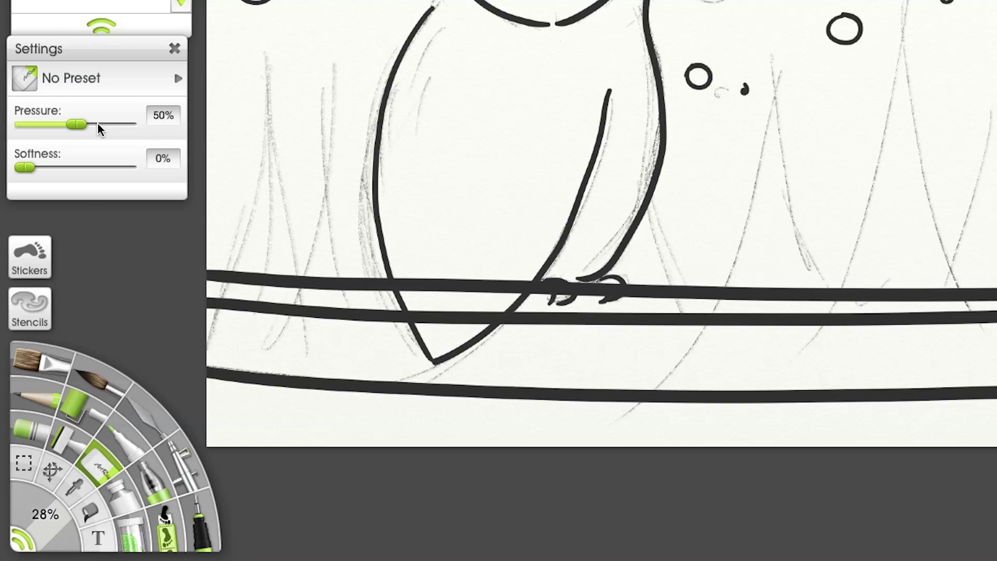
pyautogui.moveTo(83, 126); pyautogui.dragTo(469, 214)
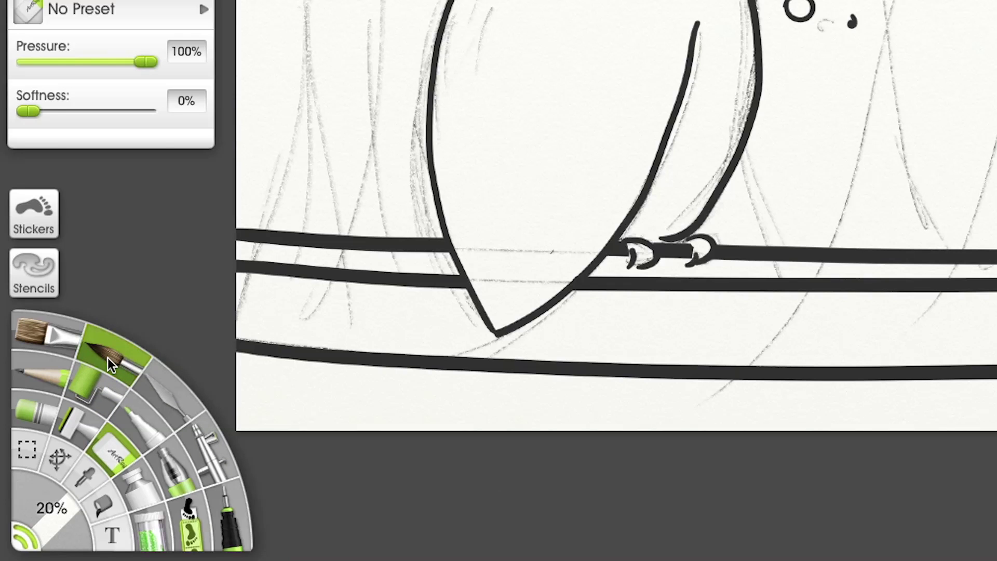
# - Choose the Watercolor brush and add a new layer at the very bottom of the layer stack
pyautogui.click(108, 357)
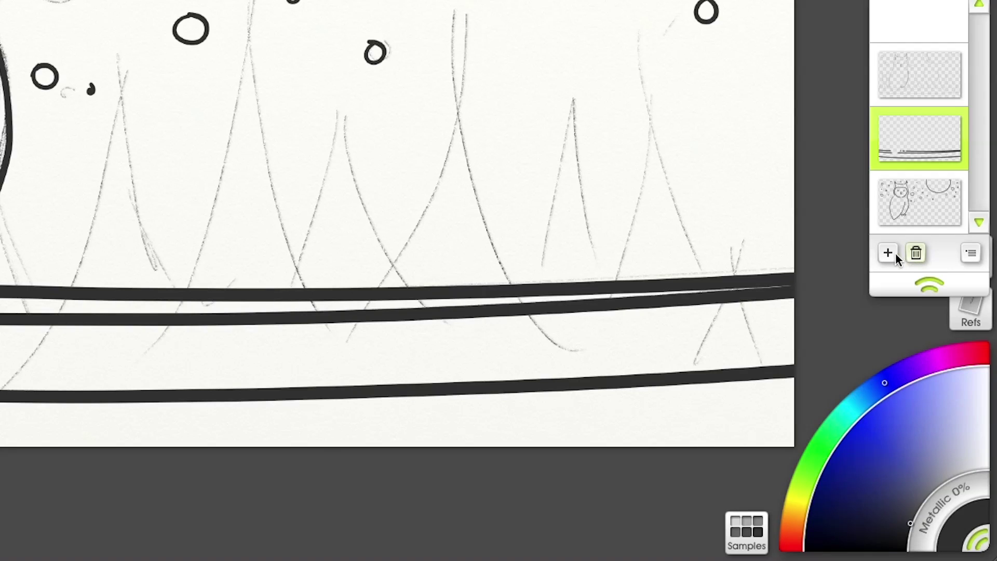
pyautogui.click(888, 253)
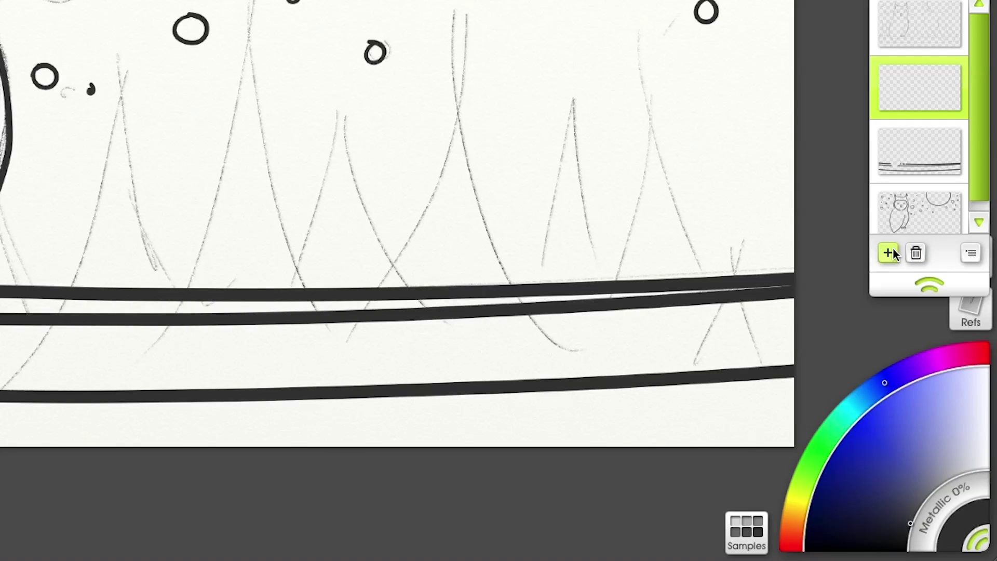
pyautogui.moveTo(946, 102); pyautogui.dragTo(938, 217)
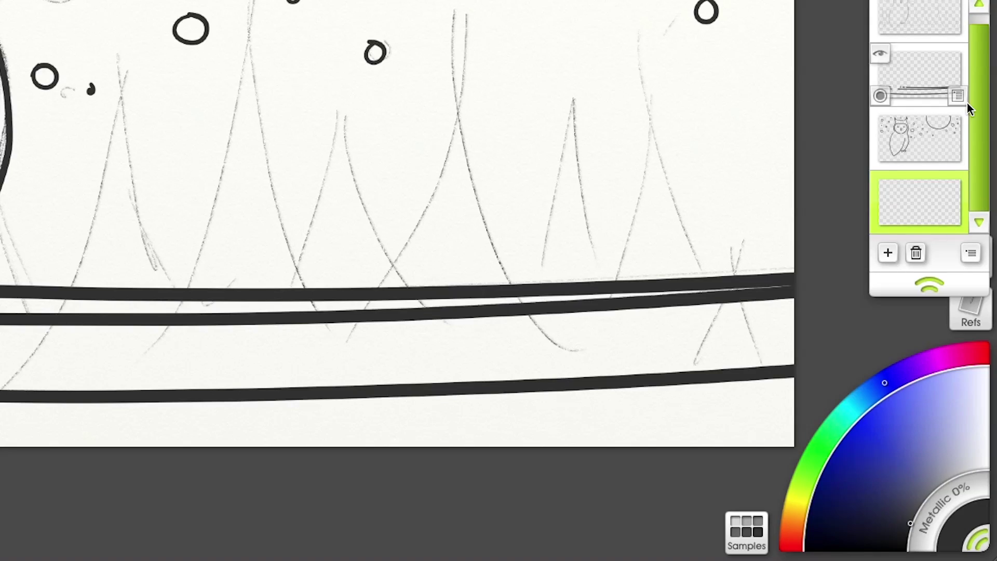
# - Paint the whole bottom layer as a deep blue night sky with a 200% watercolor brush
pyautogui.click(852, 484)
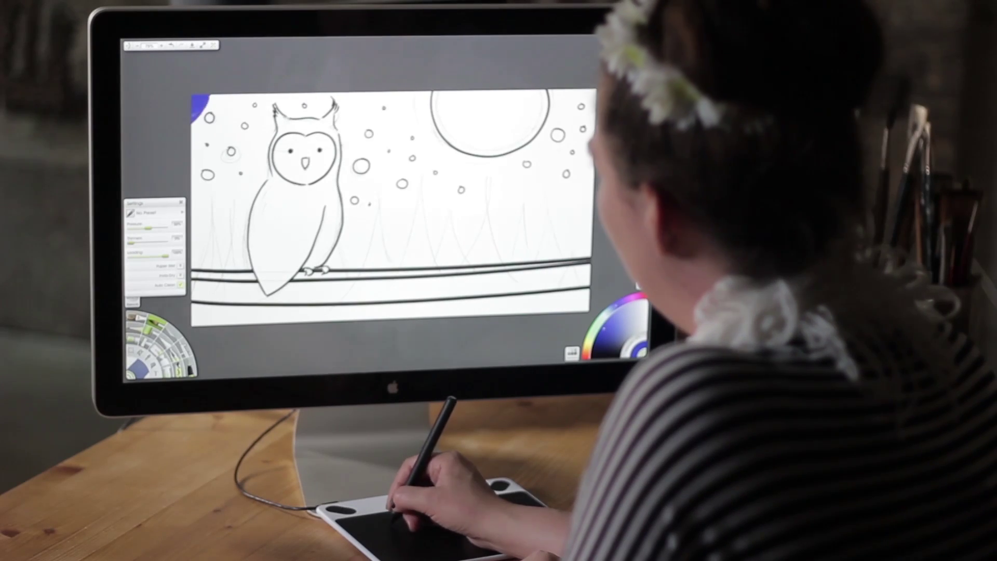
pyautogui.moveTo(207, 104)
pyautogui.mouseDown()
pyautogui.moveTo(240, 102)
pyautogui.moveTo(204, 104)
pyautogui.moveTo(217, 109)
pyautogui.moveTo(194, 145)
pyautogui.mouseUp()
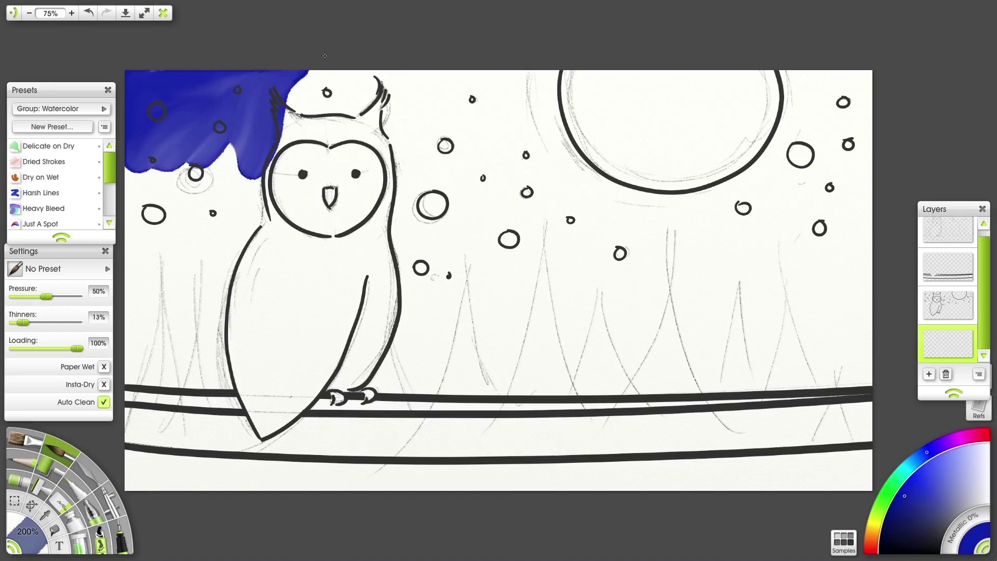
pyautogui.moveTo(291, 104)
pyautogui.mouseDown()
pyautogui.moveTo(447, 78)
pyautogui.moveTo(261, 252)
pyautogui.moveTo(571, 206)
pyautogui.moveTo(734, 149)
pyautogui.moveTo(857, 228)
pyautogui.moveTo(212, 307)
pyautogui.moveTo(862, 353)
pyautogui.moveTo(852, 473)
pyautogui.moveTo(130, 478)
pyautogui.mouseUp()
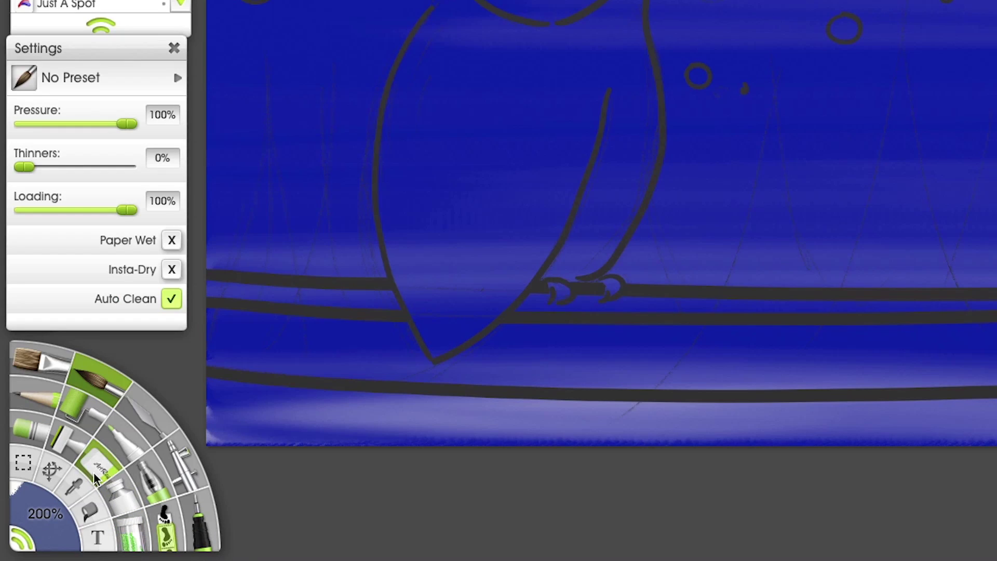
# - Erase the blue paint inside the moon with the eraser size at 90%
pyautogui.click(61, 504)
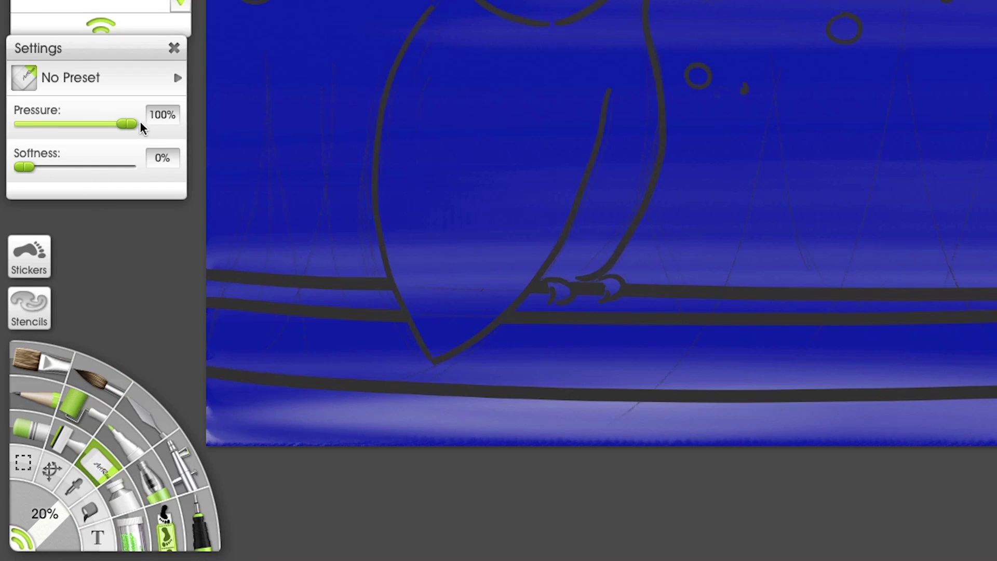
pyautogui.moveTo(582, 85)
pyautogui.mouseDown()
pyautogui.moveTo(748, 140)
pyautogui.moveTo(623, 166)
pyautogui.moveTo(764, 132)
pyautogui.moveTo(775, 94)
pyautogui.mouseUp()
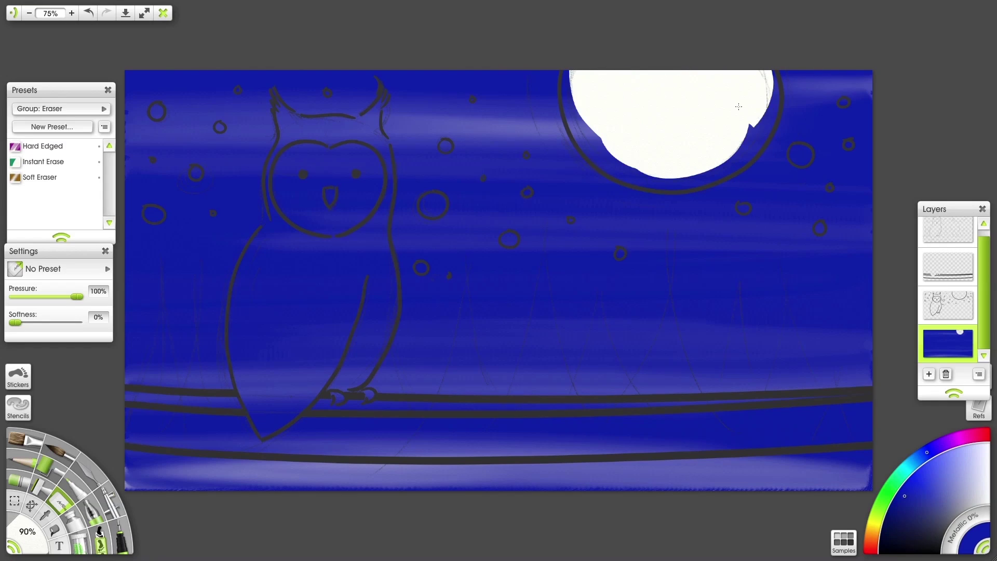
# - Erase the blue paint inside the owl's outline, refining the edges with the eraser size at 20%
pyautogui.moveTo(27, 532); pyautogui.dragTo(43, 518)
pyautogui.moveTo(332, 156)
pyautogui.mouseDown()
pyautogui.moveTo(322, 254)
pyautogui.moveTo(275, 384)
pyautogui.moveTo(342, 374)
pyautogui.mouseUp()
pyautogui.click(27, 531)
pyautogui.write('37')
pyautogui.click(543, 298)
pyautogui.moveTo(286, 122); pyautogui.dragTo(359, 132)
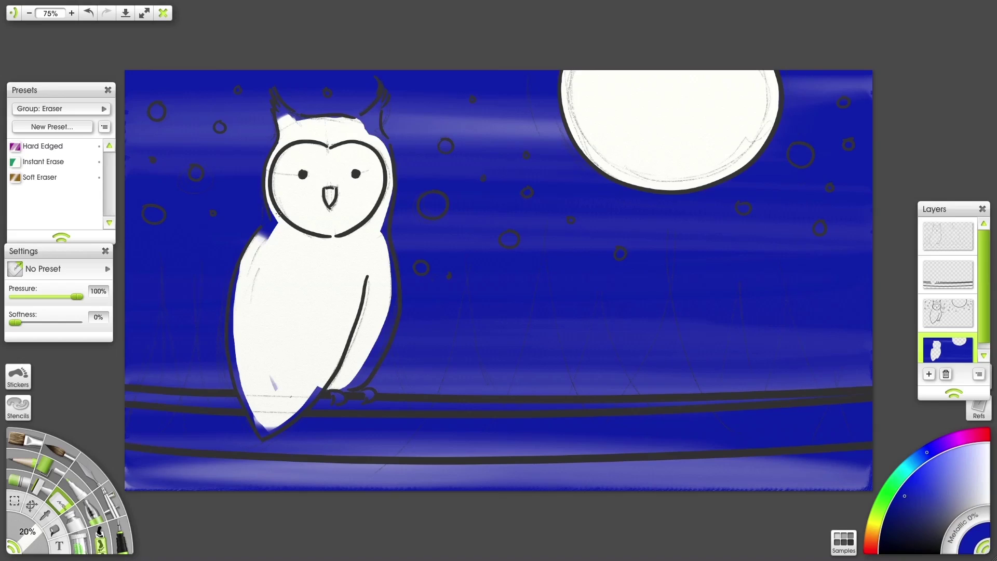
pyautogui.moveTo(286, 284)
pyautogui.mouseDown()
pyautogui.moveTo(270, 431)
pyautogui.moveTo(359, 395)
pyautogui.moveTo(385, 242)
pyautogui.mouseUp()
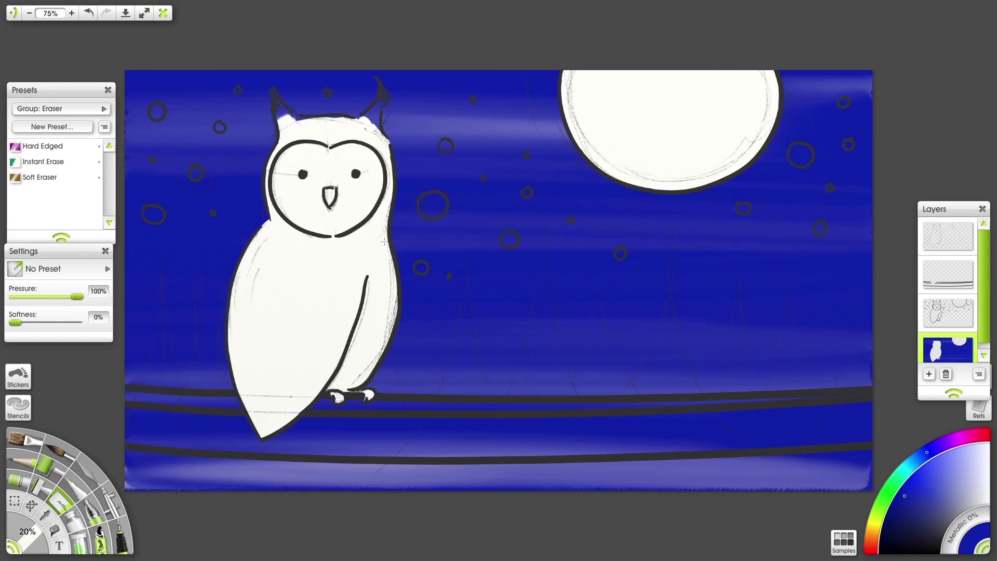
# - Erase the blue paint inside the round stars, large and small, with the eraser reduced to 6%
pyautogui.click(157, 111)
pyautogui.press('[')
pyautogui.click(219, 127)
pyautogui.click(196, 173)
pyautogui.click(432, 204)
pyautogui.click(446, 146)
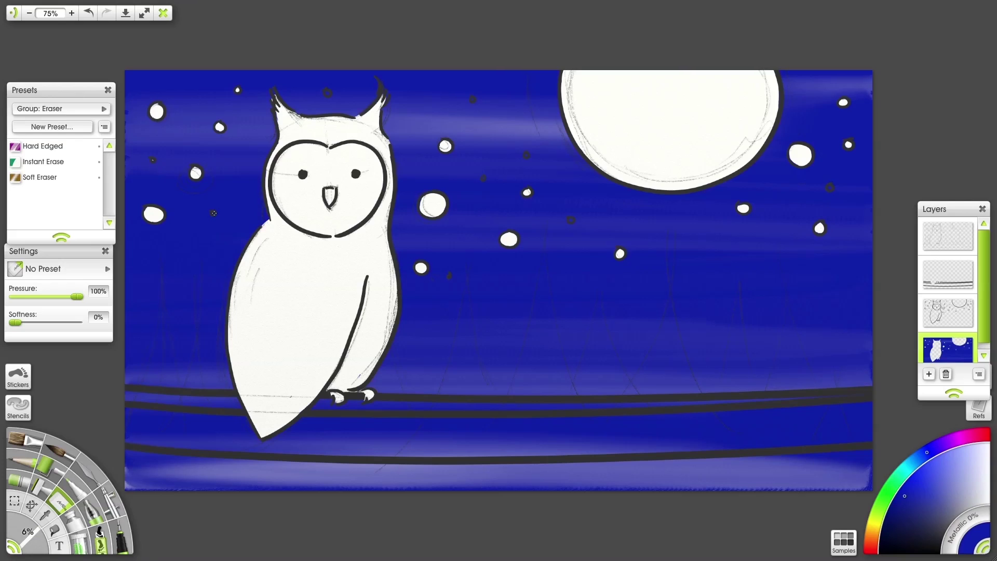
pyautogui.click(72, 13)
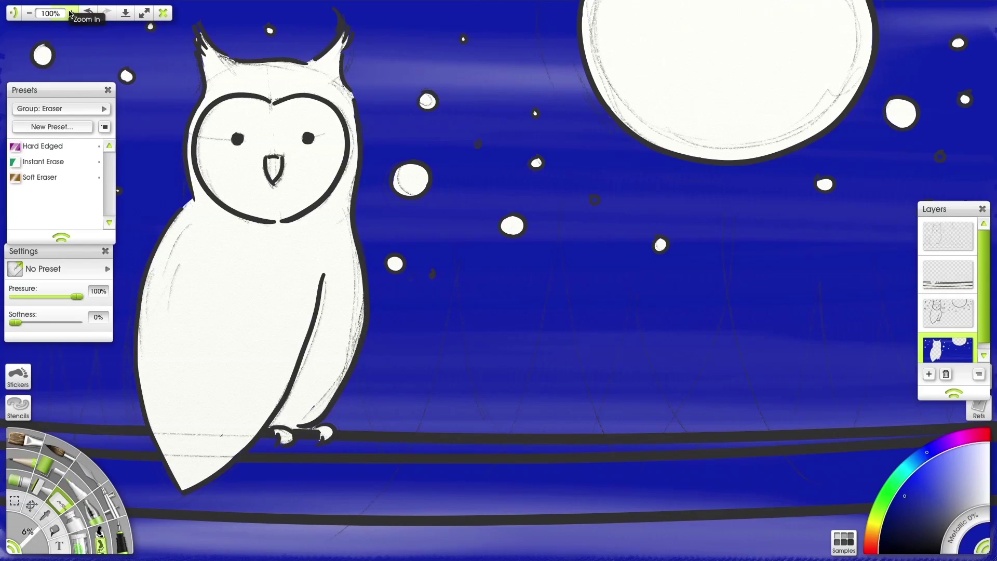
pyautogui.click(72, 13)
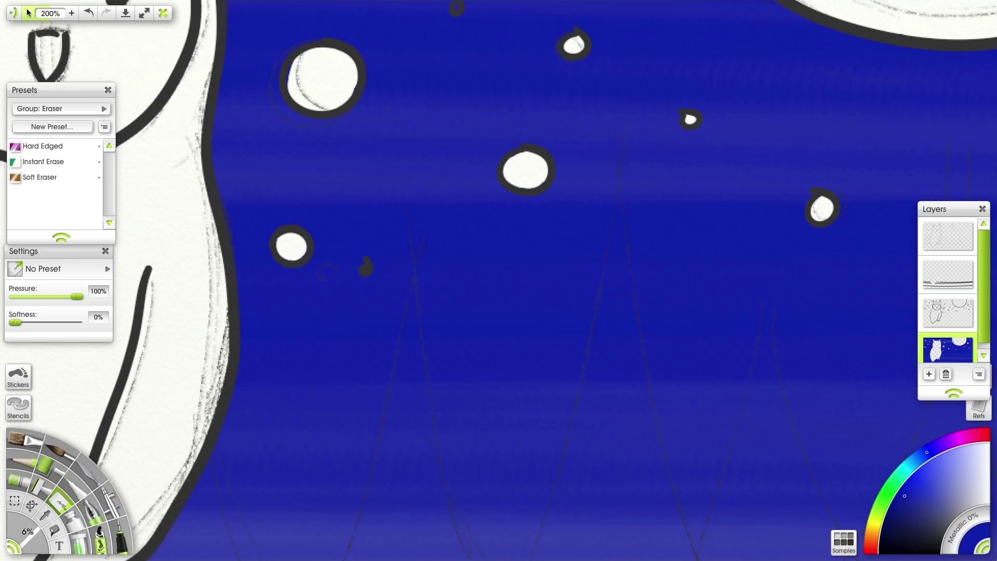
pyautogui.doubleClick(50, 14)
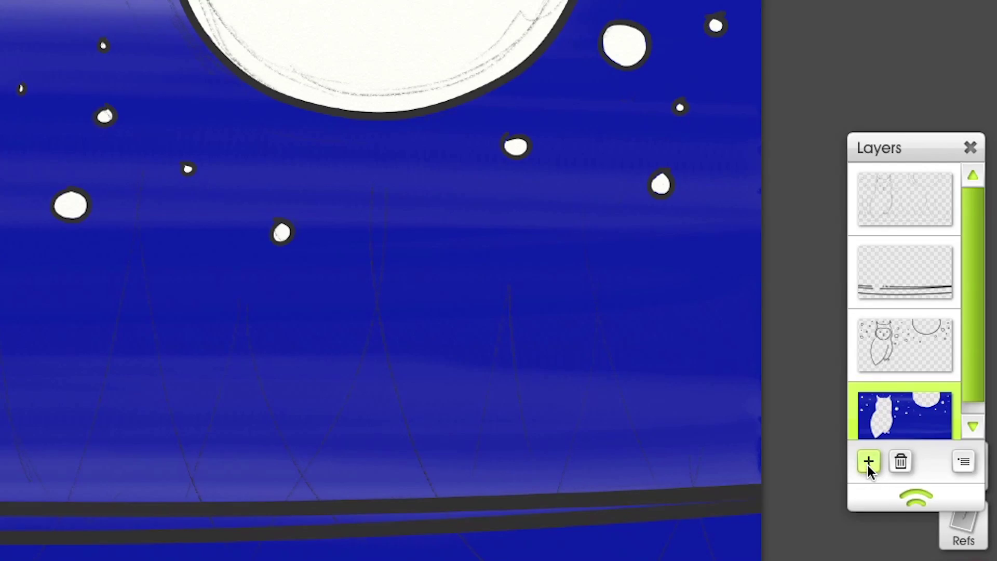
# - Add a layer above the sky and paint a dark navy tree mass along the bottom with a 200% watercolor brush
pyautogui.click(929, 374)
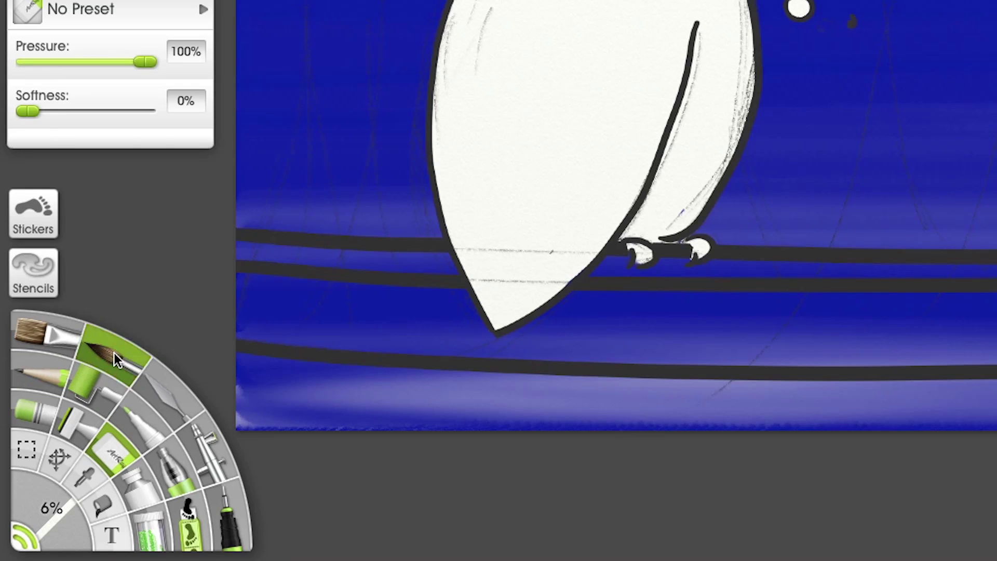
pyautogui.click(115, 353)
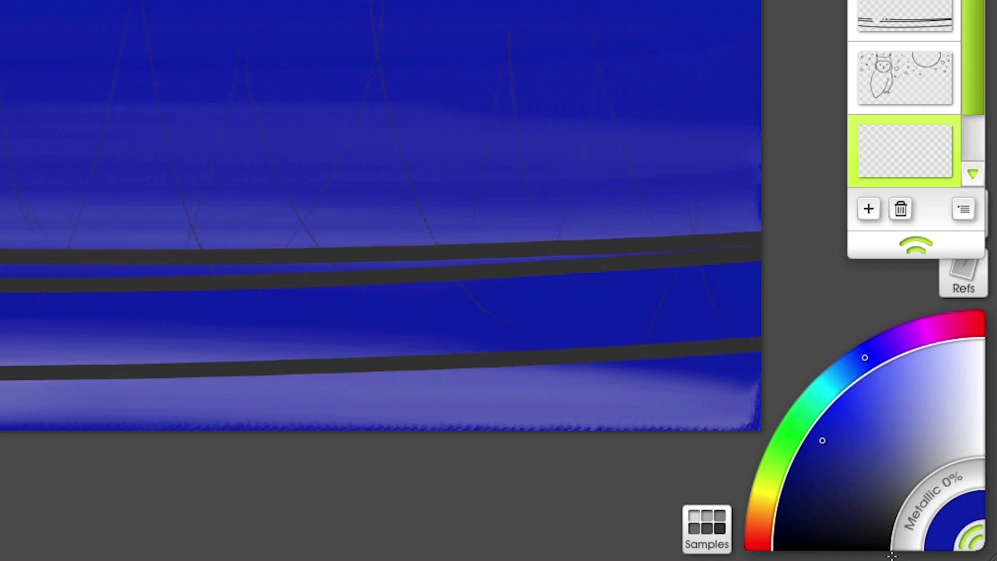
pyautogui.click(863, 525)
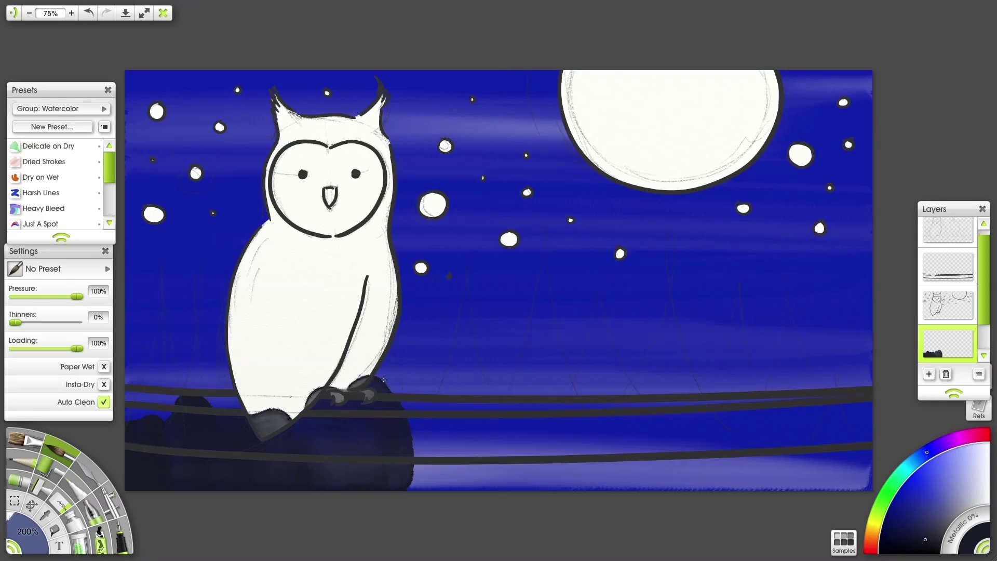
pyautogui.moveTo(411, 426)
pyautogui.mouseDown()
pyautogui.moveTo(540, 394)
pyautogui.moveTo(722, 416)
pyautogui.moveTo(791, 410)
pyautogui.mouseUp()
pyautogui.moveTo(792, 410); pyautogui.dragTo(846, 468)
# - Paint tall, pointed dark navy treetops rising from the tree mass with the watercolor brush reduced to 74%
pyautogui.moveTo(29, 521); pyautogui.dragTo(14, 521)
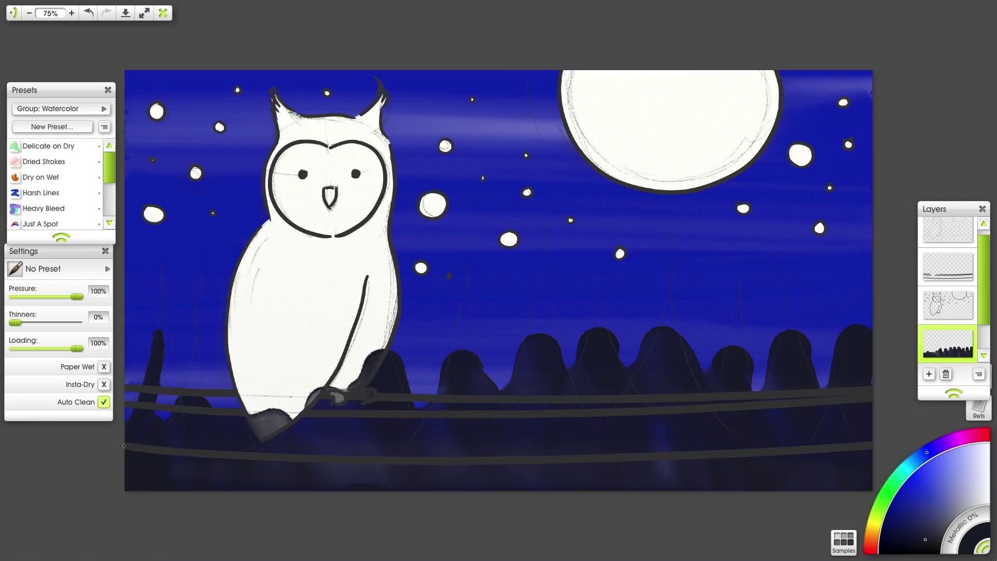
pyautogui.moveTo(307, 77); pyautogui.dragTo(325, 231)
pyautogui.moveTo(370, 39); pyautogui.dragTo(410, 234)
pyautogui.moveTo(394, 91); pyautogui.dragTo(434, 238)
pyautogui.moveTo(466, 258); pyautogui.dragTo(480, 389)
pyautogui.moveTo(957, 115); pyautogui.dragTo(984, 234)
pyautogui.moveTo(543, 295); pyautogui.dragTo(566, 364)
pyautogui.moveTo(592, 286); pyautogui.dragTo(613, 363)
pyautogui.moveTo(634, 302); pyautogui.dragTo(649, 358)
pyautogui.moveTo(668, 252); pyautogui.dragTo(681, 364)
pyautogui.moveTo(709, 274); pyautogui.dragTo(719, 359)
pyautogui.moveTo(753, 323); pyautogui.dragTo(759, 374)
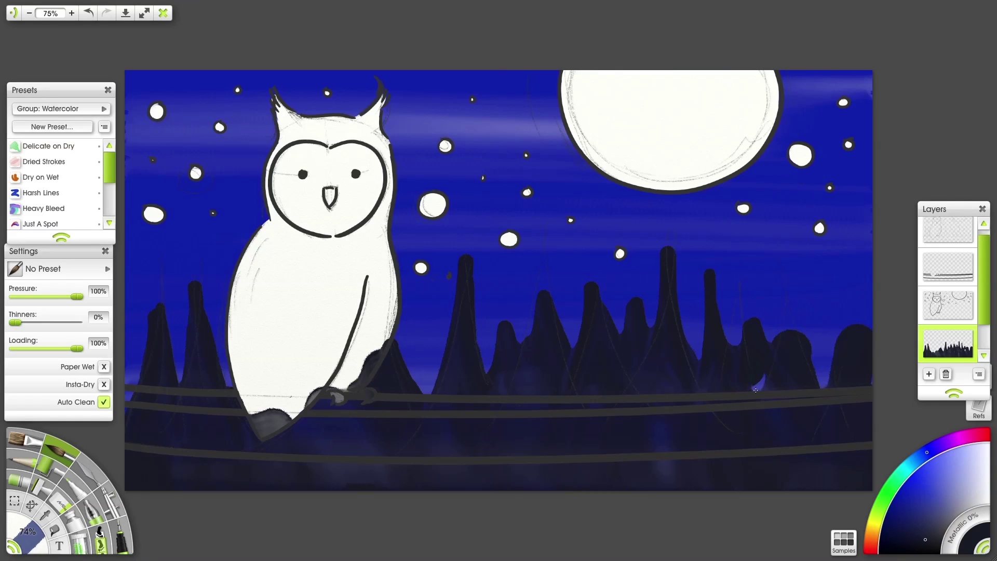
pyautogui.moveTo(782, 299); pyautogui.dragTo(792, 364)
pyautogui.moveTo(812, 318); pyautogui.dragTo(824, 369)
pyautogui.moveTo(852, 294); pyautogui.dragTo(865, 354)
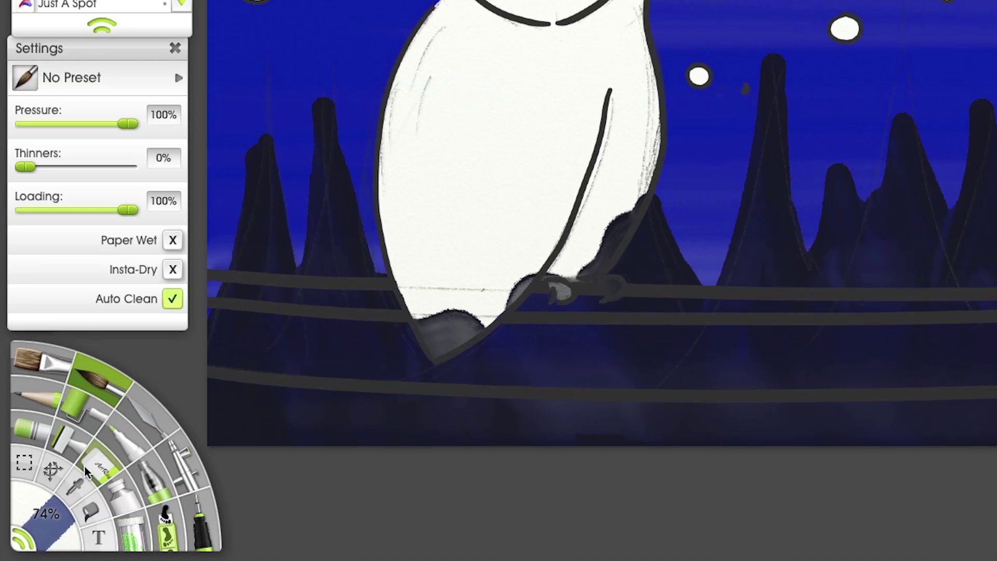
# - Erase the navy tree paint covering the owl's tail, body and feet with the eraser at 54% softness
pyautogui.click(102, 466)
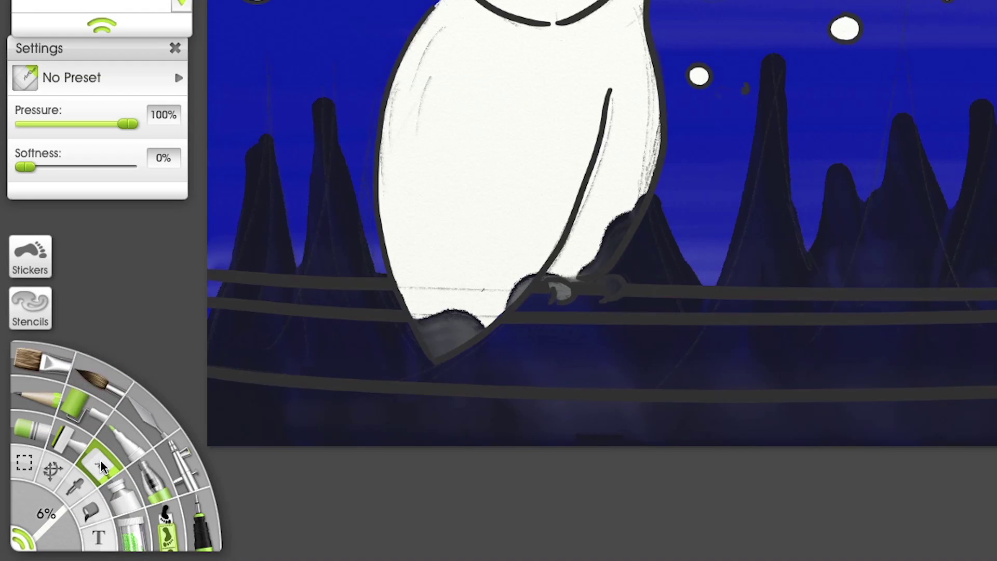
pyautogui.moveTo(18, 167); pyautogui.dragTo(81, 166)
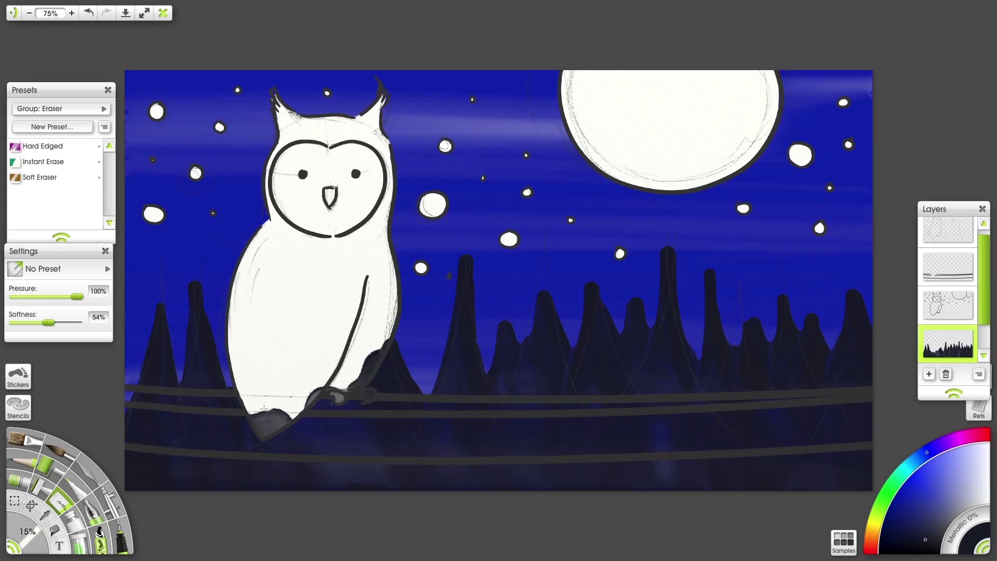
pyautogui.moveTo(431, 319); pyautogui.dragTo(478, 317)
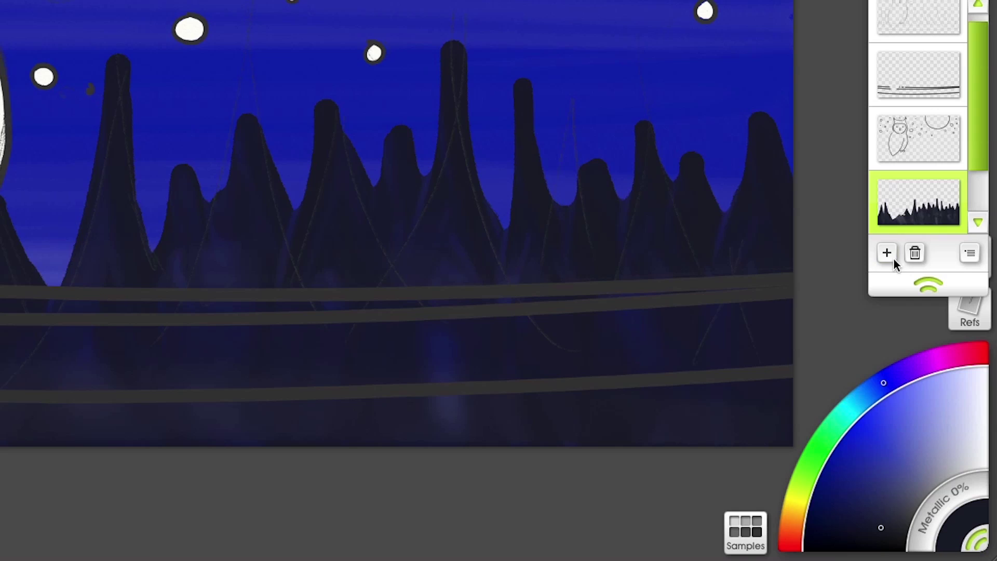
# - Add a layer above the trees and paint the round stars pale yellow with a 74% watercolor brush, Insta-Dry off
pyautogui.click(929, 376)
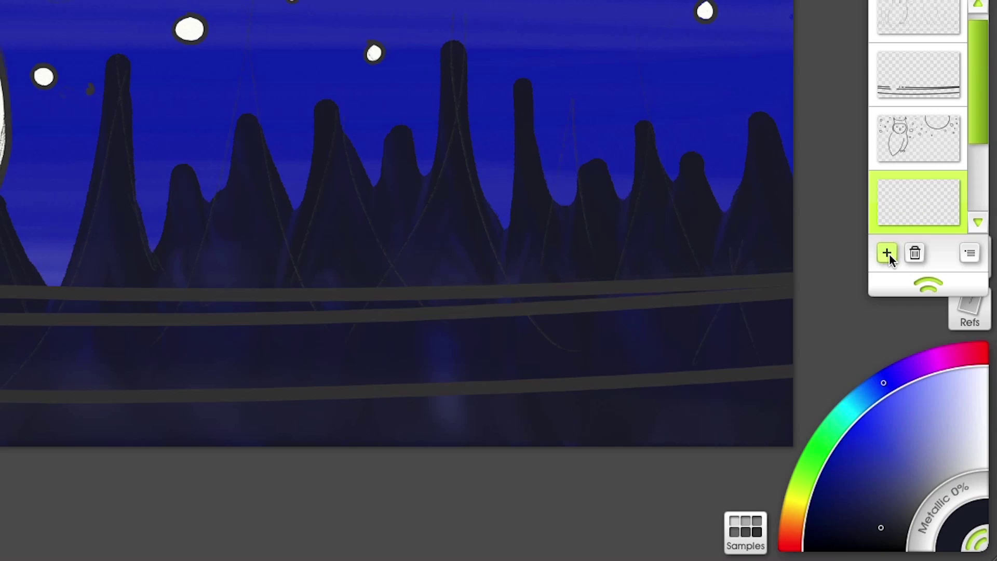
pyautogui.click(798, 500)
pyautogui.moveTo(966, 456)
pyautogui.mouseDown()
pyautogui.moveTo(950, 435)
pyautogui.moveTo(966, 408)
pyautogui.mouseUp()
pyautogui.click(104, 384)
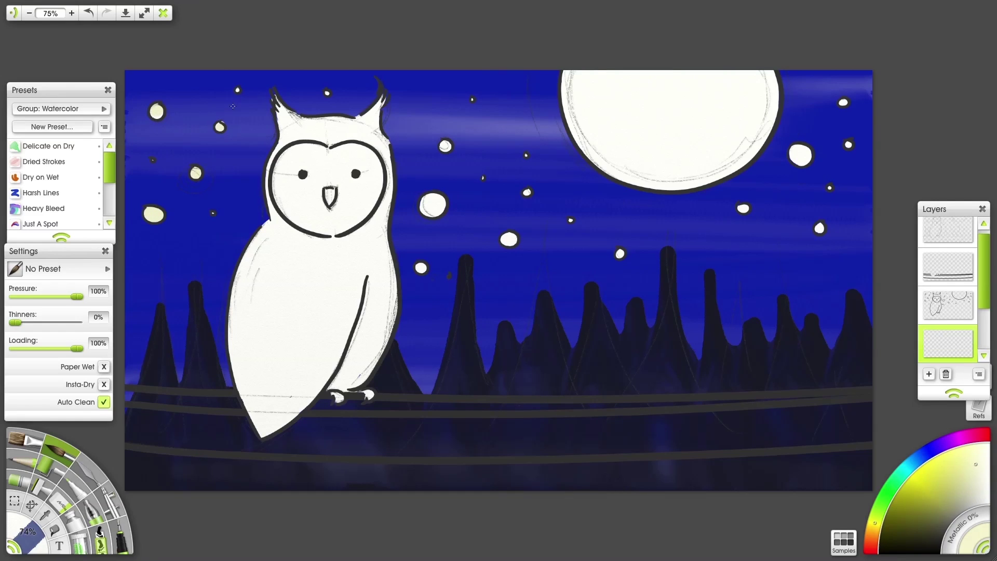
# - Hide the pencil sketch layer and paint the moon pale yellow, leaving a thin white rim along its lower edge
pyautogui.moveTo(930, 226)
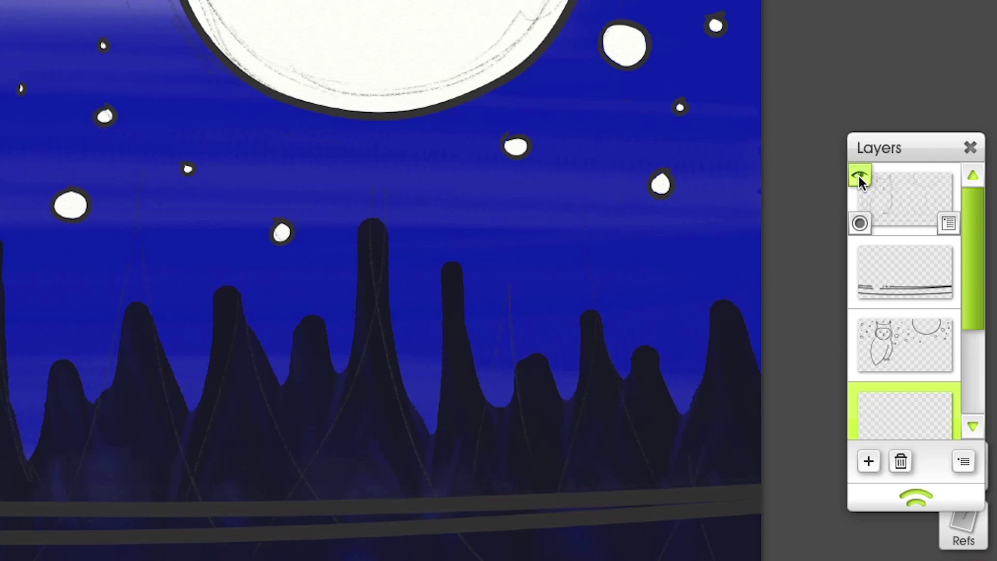
pyautogui.click(859, 177)
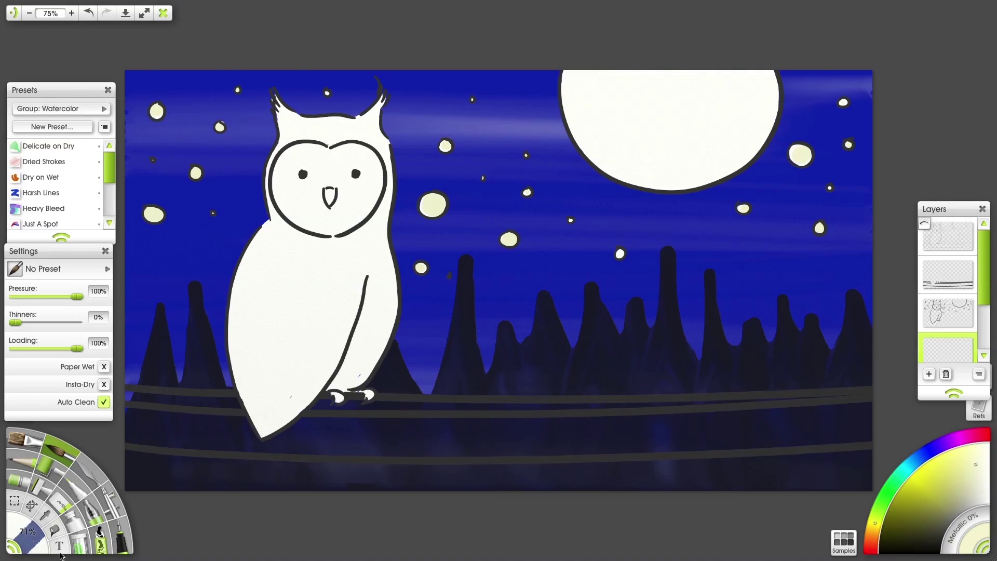
pyautogui.moveTo(681, 78)
pyautogui.mouseDown()
pyautogui.moveTo(676, 130)
pyautogui.moveTo(597, 156)
pyautogui.moveTo(737, 166)
pyautogui.moveTo(760, 93)
pyautogui.mouseUp()
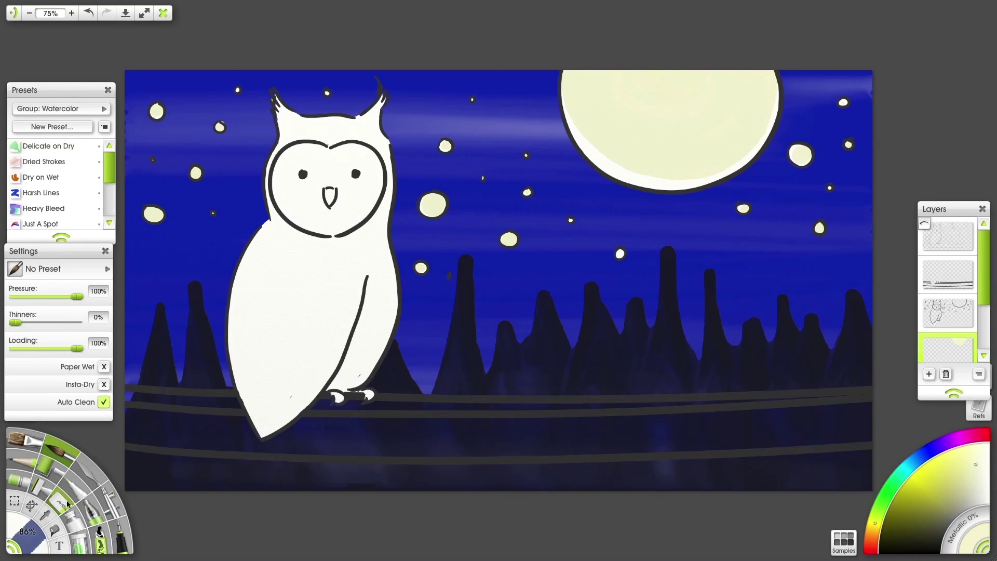
# - Paint the owl's heart-shaped face grey-beige with an 86% watercolor brush
pyautogui.click(67, 504)
pyautogui.click(70, 454)
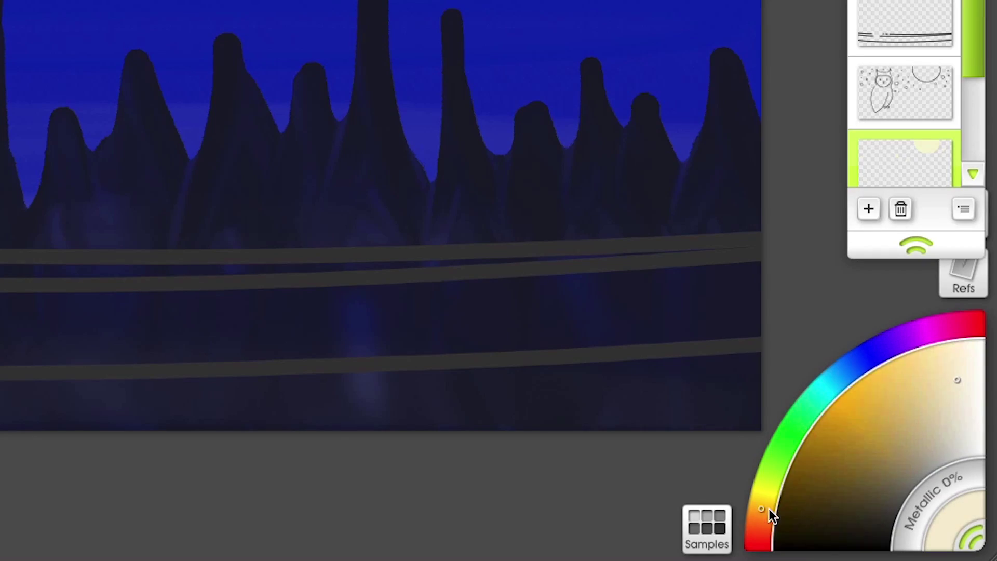
pyautogui.click(939, 511)
pyautogui.moveTo(890, 472); pyautogui.dragTo(902, 465)
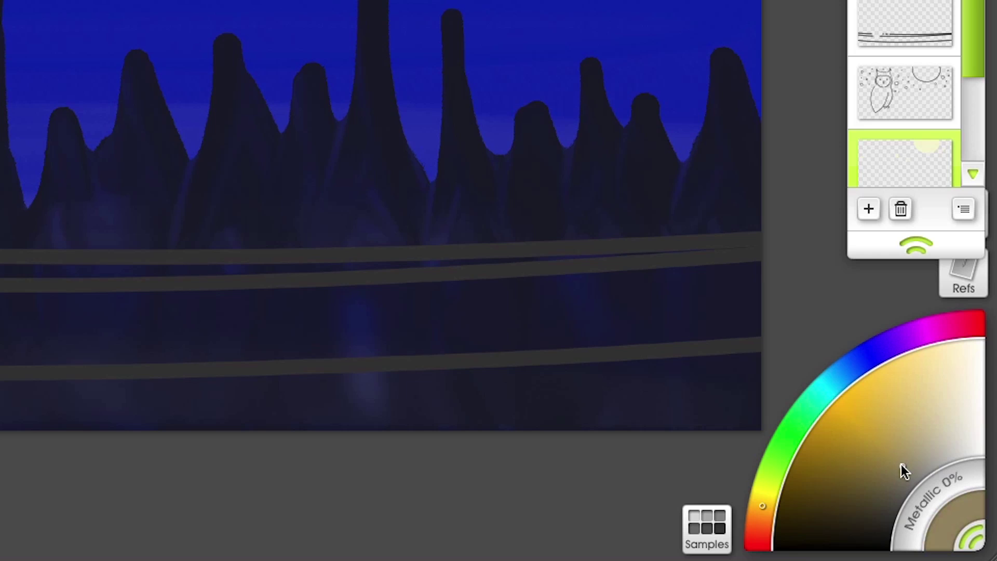
pyautogui.click(930, 444)
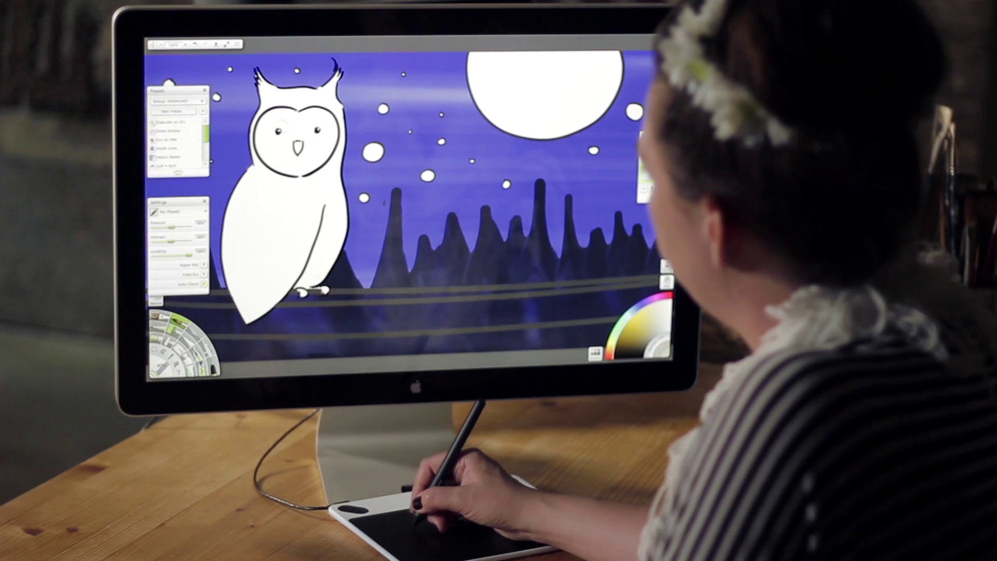
pyautogui.moveTo(285, 126)
pyautogui.mouseDown()
pyautogui.moveTo(276, 141)
pyautogui.moveTo(295, 123)
pyautogui.mouseUp()
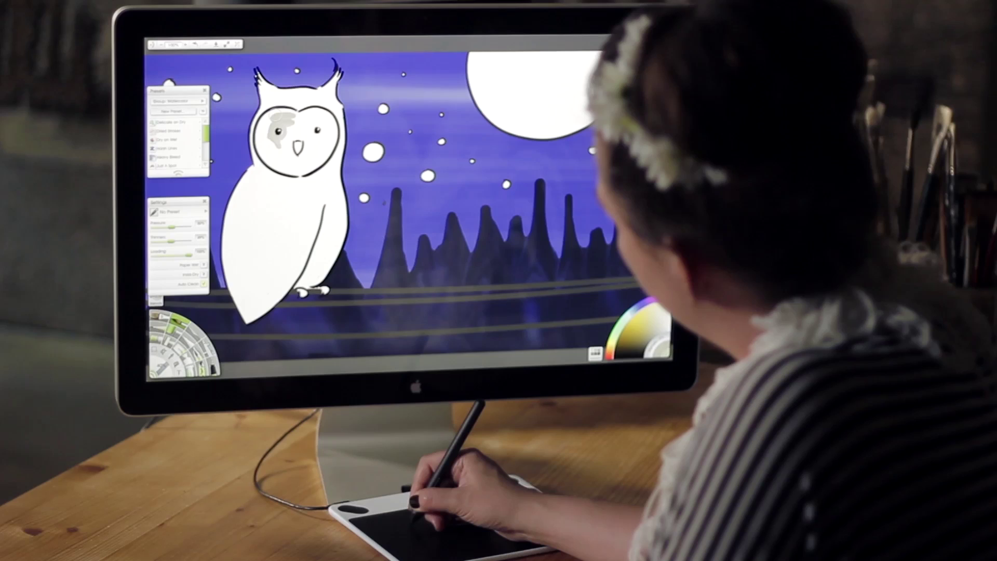
pyautogui.moveTo(278, 111); pyautogui.dragTo(264, 119)
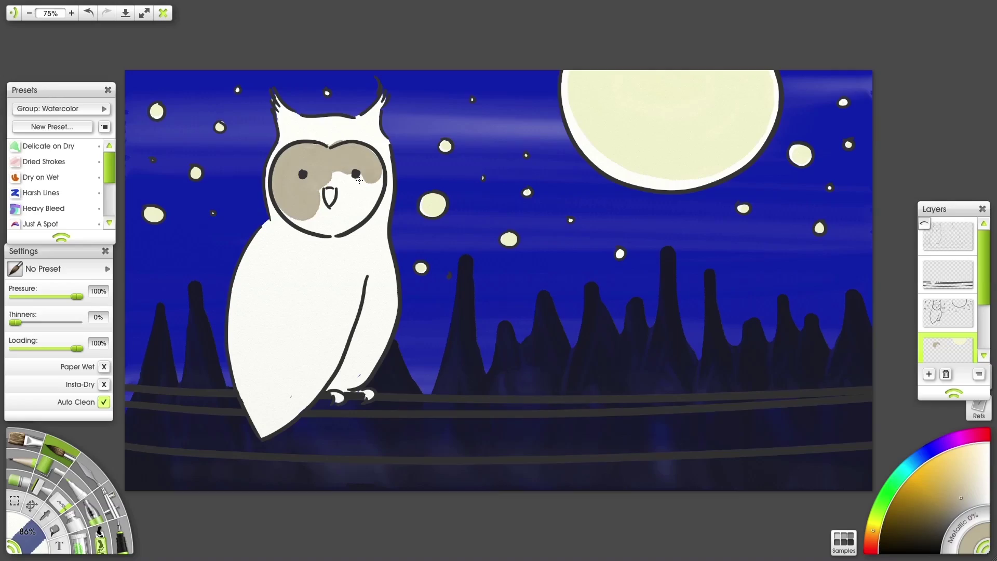
pyautogui.moveTo(364, 172)
pyautogui.mouseDown()
pyautogui.moveTo(340, 171)
pyautogui.moveTo(359, 211)
pyautogui.moveTo(330, 224)
pyautogui.mouseUp()
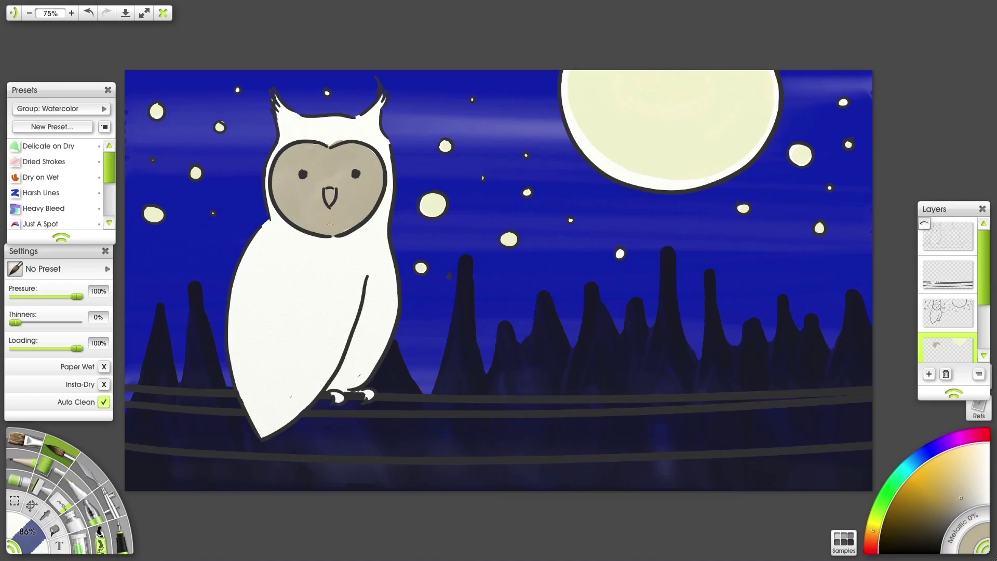
# - Shade softly around both of the owl's eyes in a darker brown and fill the beak with olive brown
pyautogui.click(946, 511)
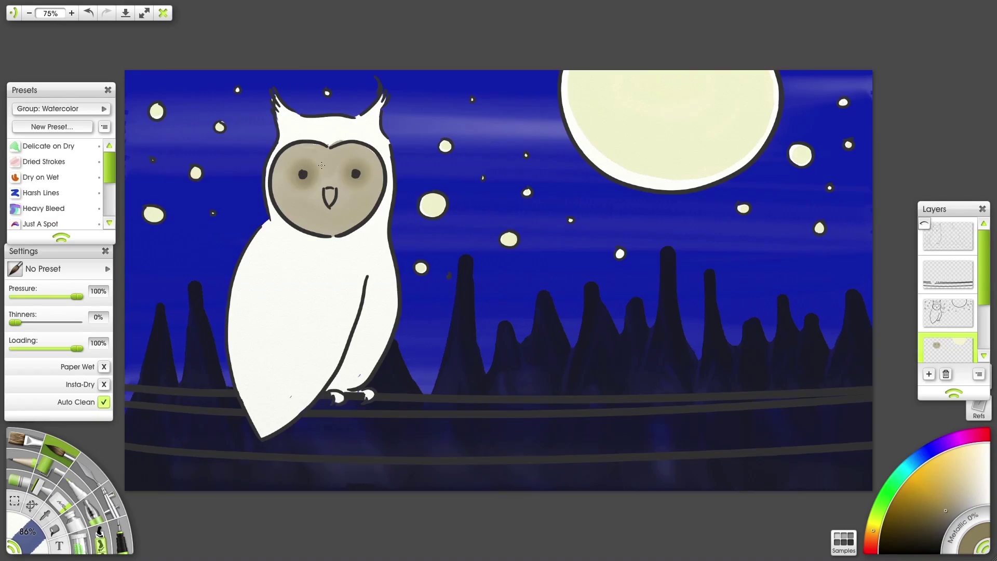
pyautogui.moveTo(933, 491); pyautogui.dragTo(942, 512)
pyautogui.click(26, 531)
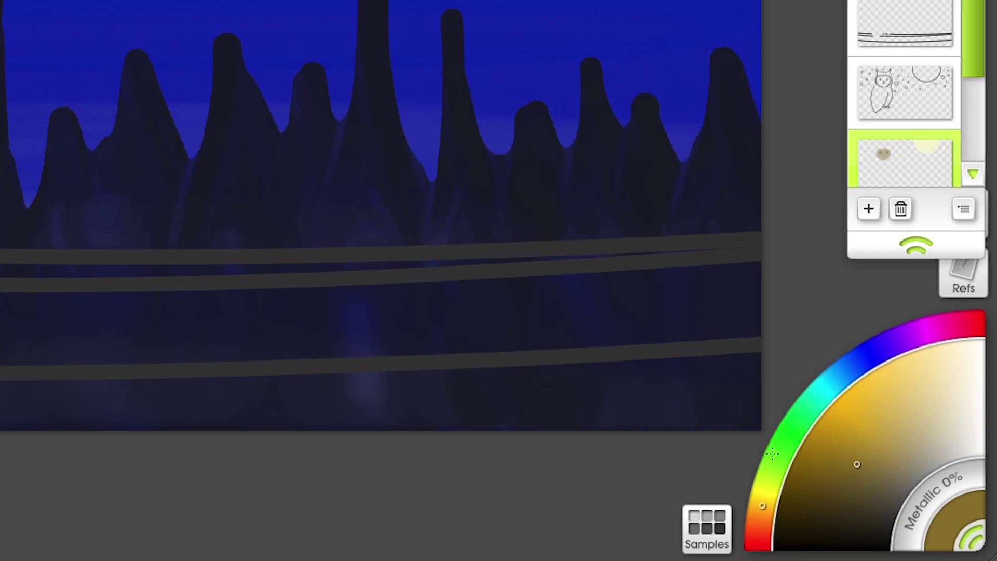
# - Paint the owl's head and upper chest in a light greyish brown with a 40% watercolor brush
pyautogui.moveTo(896, 481)
pyautogui.mouseDown()
pyautogui.moveTo(918, 467)
pyautogui.moveTo(902, 459)
pyautogui.moveTo(884, 470)
pyautogui.mouseUp()
pyautogui.click(768, 521)
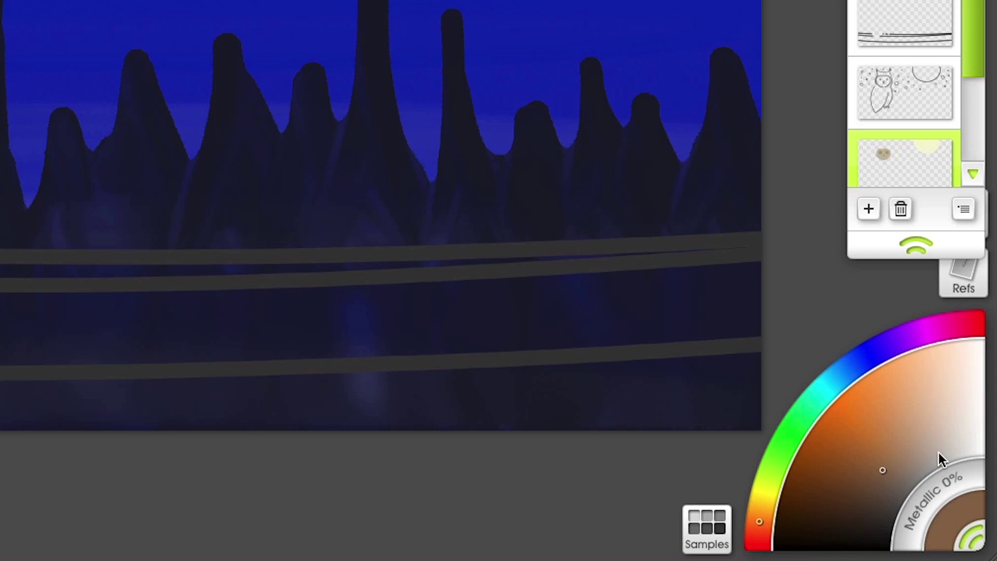
pyautogui.moveTo(939, 453); pyautogui.dragTo(923, 455)
pyautogui.moveTo(337, 124)
pyautogui.mouseDown()
pyautogui.moveTo(288, 111)
pyautogui.moveTo(283, 239)
pyautogui.mouseUp()
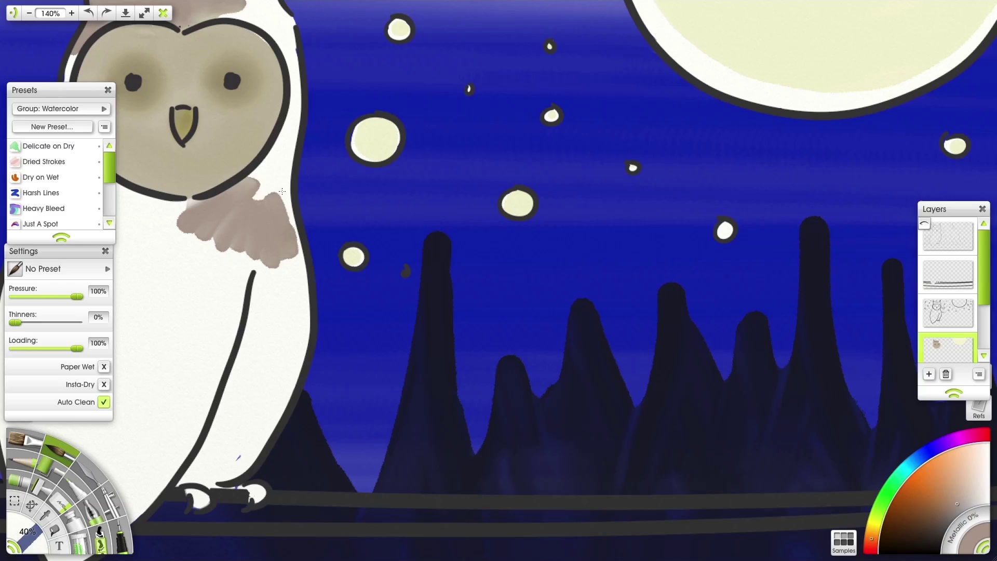
pyautogui.moveTo(270, 36); pyautogui.dragTo(297, 262)
# - Fill the rest of the owl's body and tail with greyish brown, using brush size 100% and 64% along the outer edge
pyautogui.hotkey('ctrl', '0')
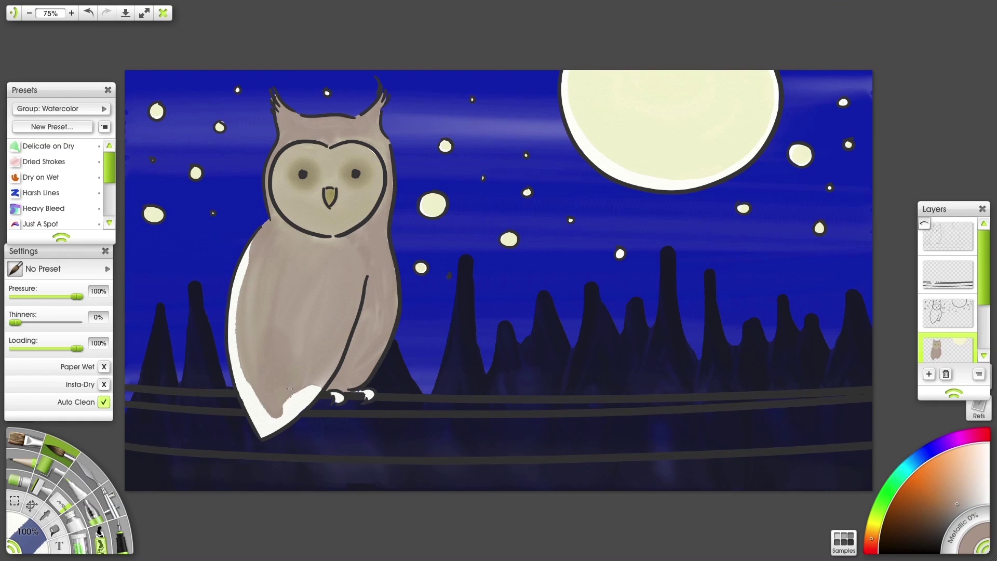
pyautogui.moveTo(290, 388); pyautogui.dragTo(301, 410)
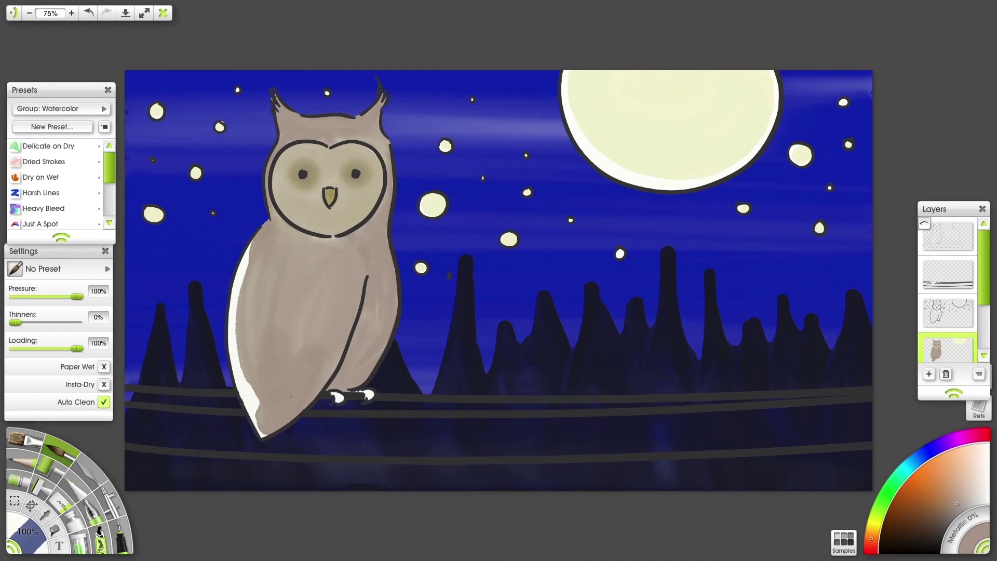
pyautogui.press('[')
pyautogui.moveTo(252, 243)
pyautogui.mouseDown()
pyautogui.moveTo(237, 293)
pyautogui.moveTo(261, 434)
pyautogui.mouseUp()
# - Paint the owl's feet dark brown with the watercolor brush reduced to 51%
pyautogui.click(926, 511)
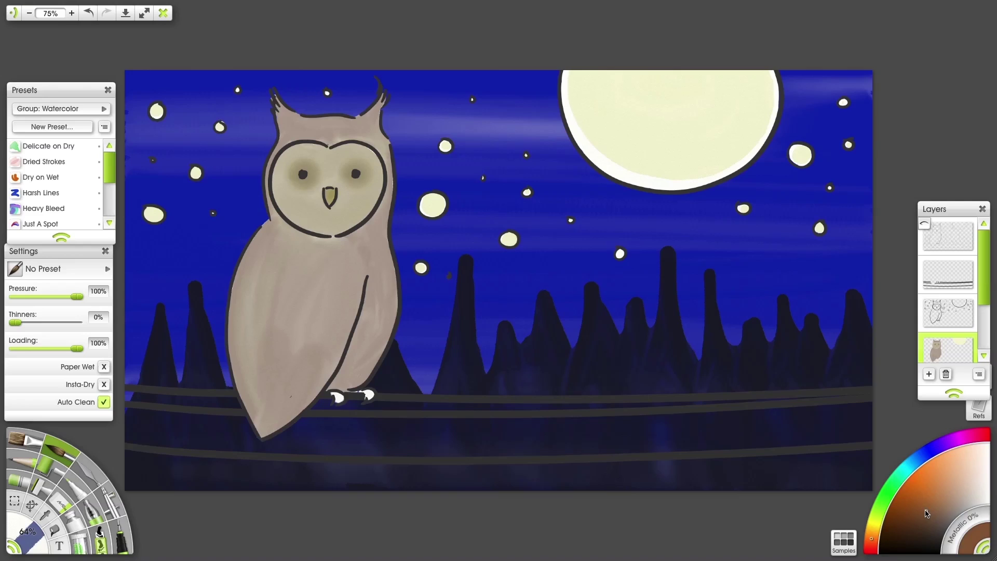
pyautogui.moveTo(35, 538); pyautogui.dragTo(23, 543)
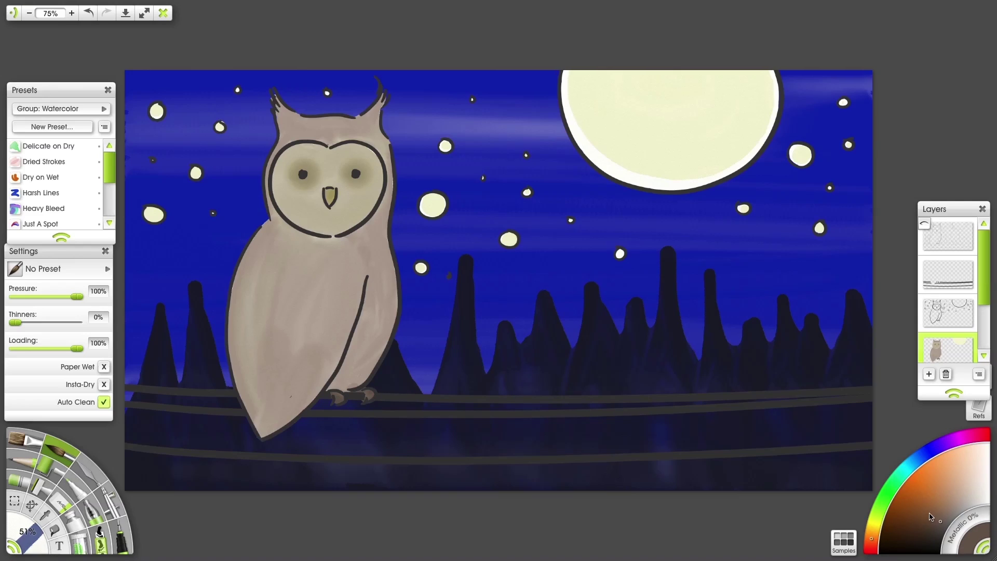
# - Choose a medium brown and the Dried Strokes watercolor preset, enable Insta-Dry and set thinners to 49%
pyautogui.moveTo(947, 506); pyautogui.dragTo(961, 505)
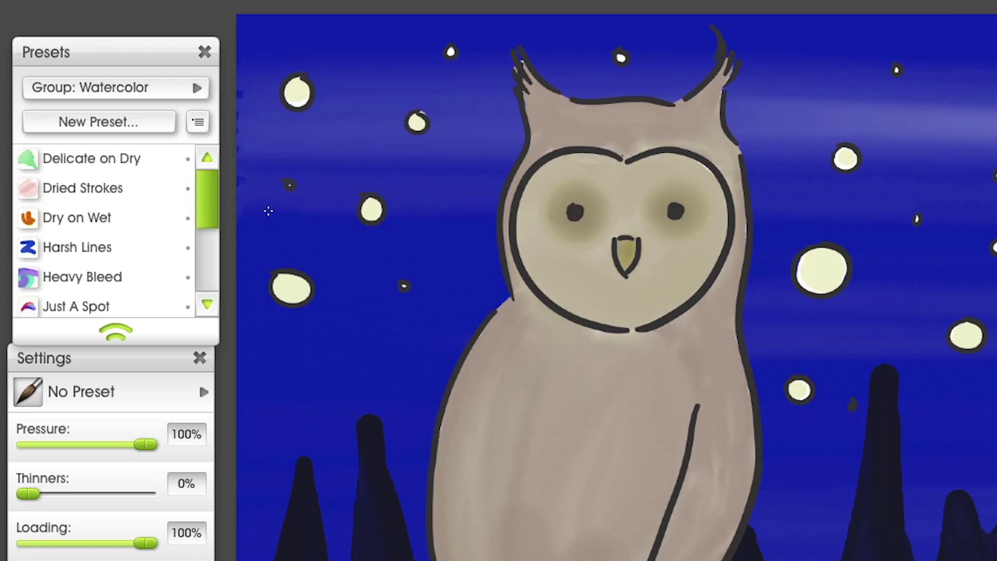
pyautogui.click(37, 162)
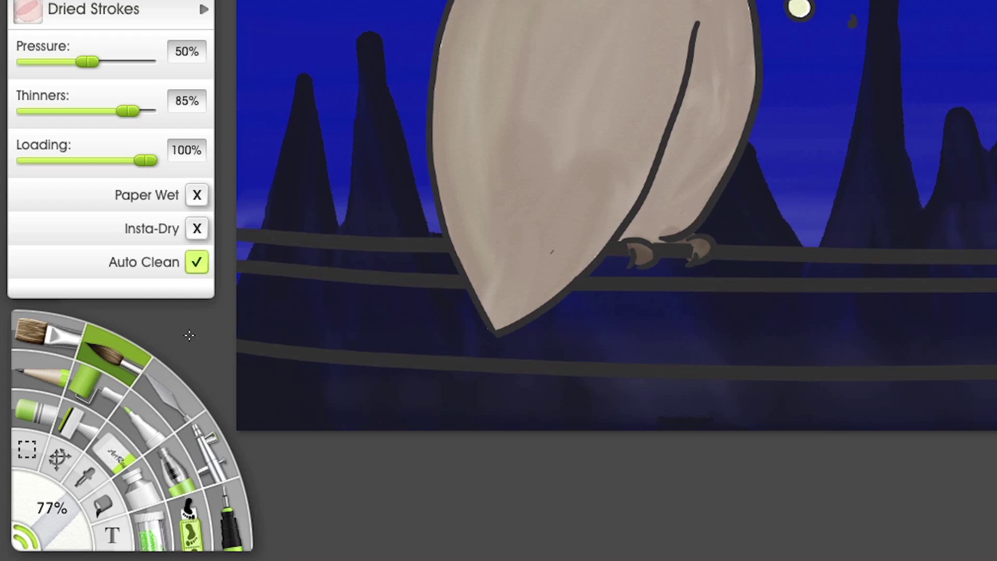
pyautogui.click(195, 230)
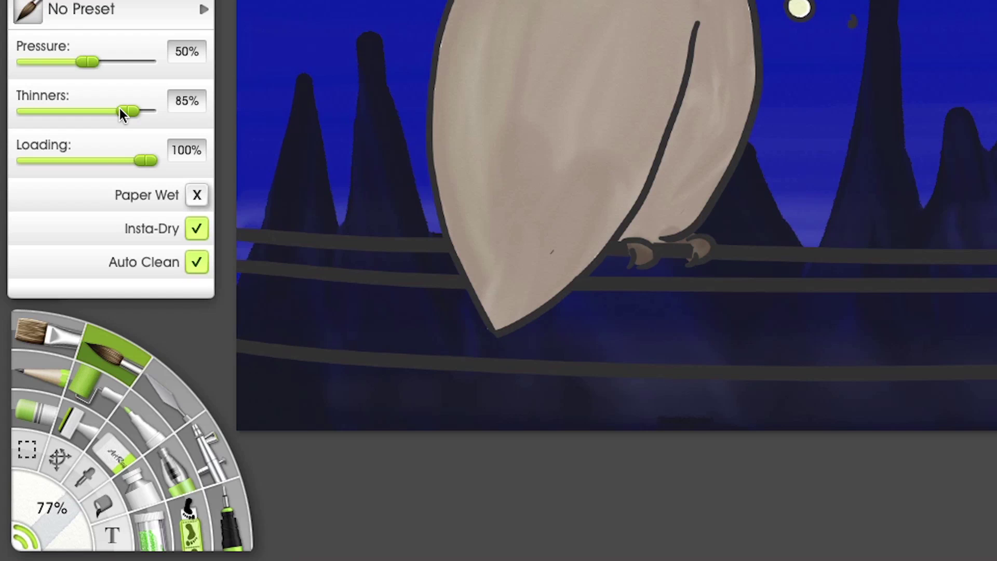
pyautogui.moveTo(125, 109); pyautogui.dragTo(86, 112)
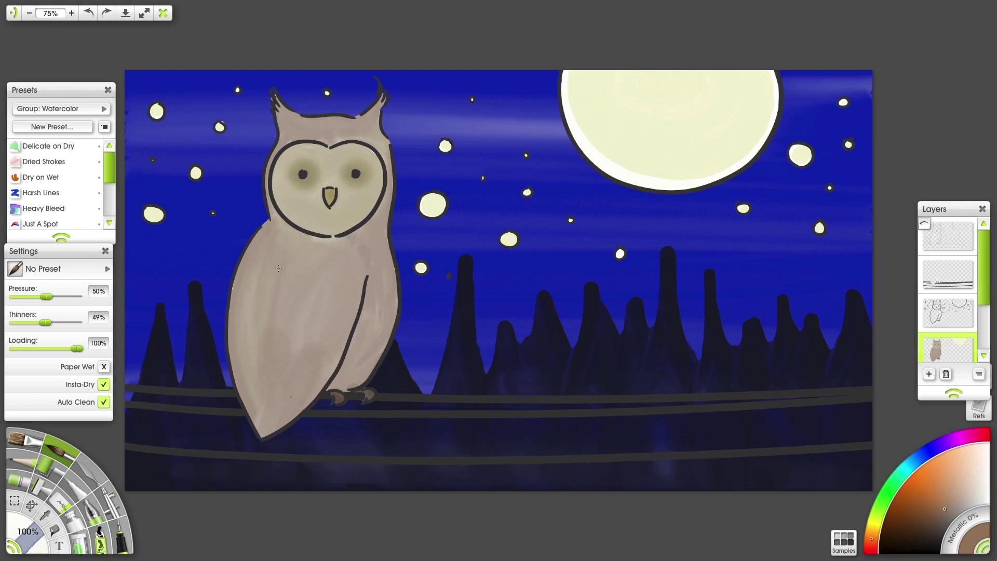
# - Paint overlapping medium brown feather marks with the watercolor brush from the owl's shoulder down the outer edge of the large wing
pyautogui.moveTo(242, 270); pyautogui.dragTo(270, 230)
pyautogui.moveTo(243, 304); pyautogui.dragTo(257, 263)
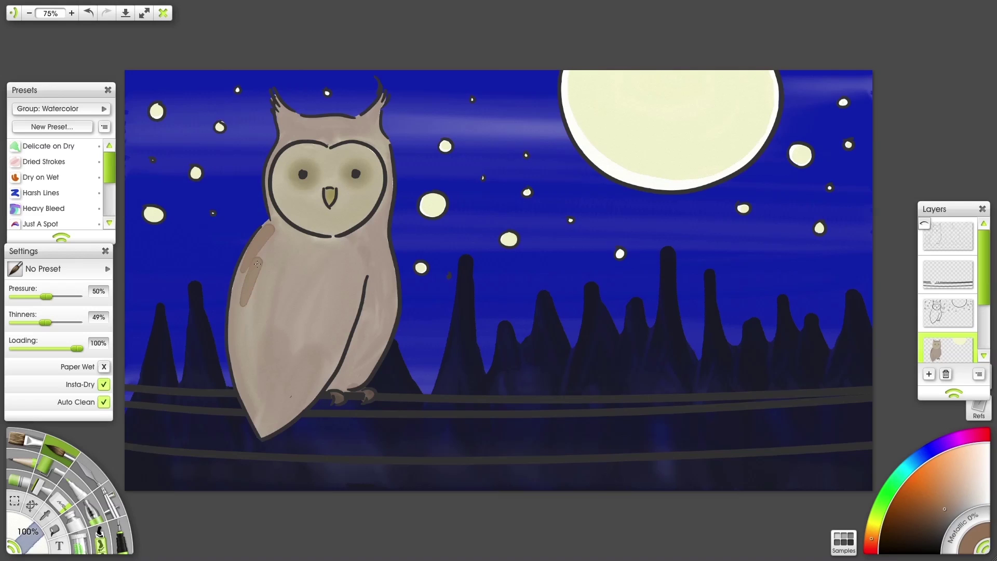
pyautogui.moveTo(236, 321); pyautogui.dragTo(239, 286)
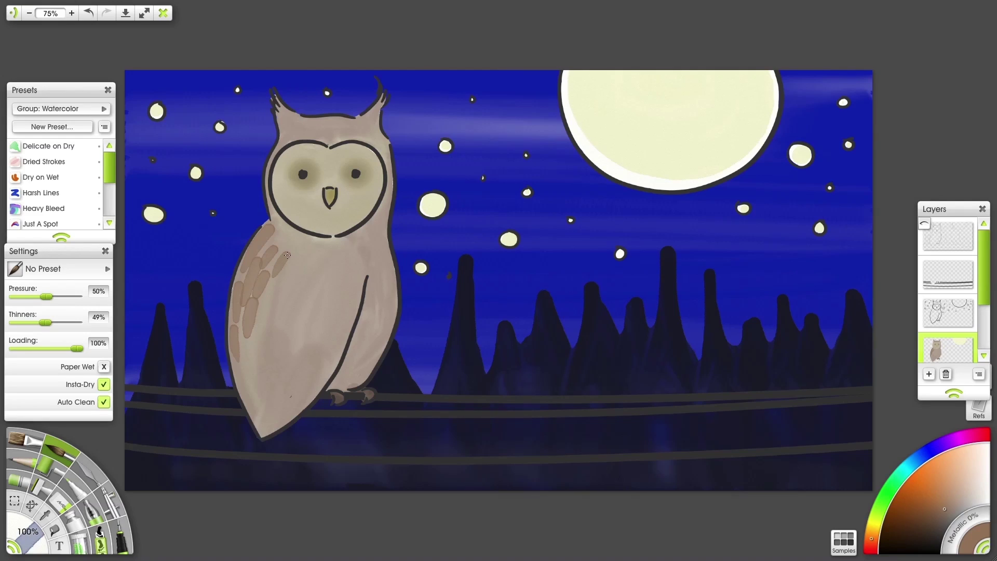
pyautogui.moveTo(285, 295); pyautogui.dragTo(294, 272)
pyautogui.moveTo(247, 367); pyautogui.dragTo(253, 345)
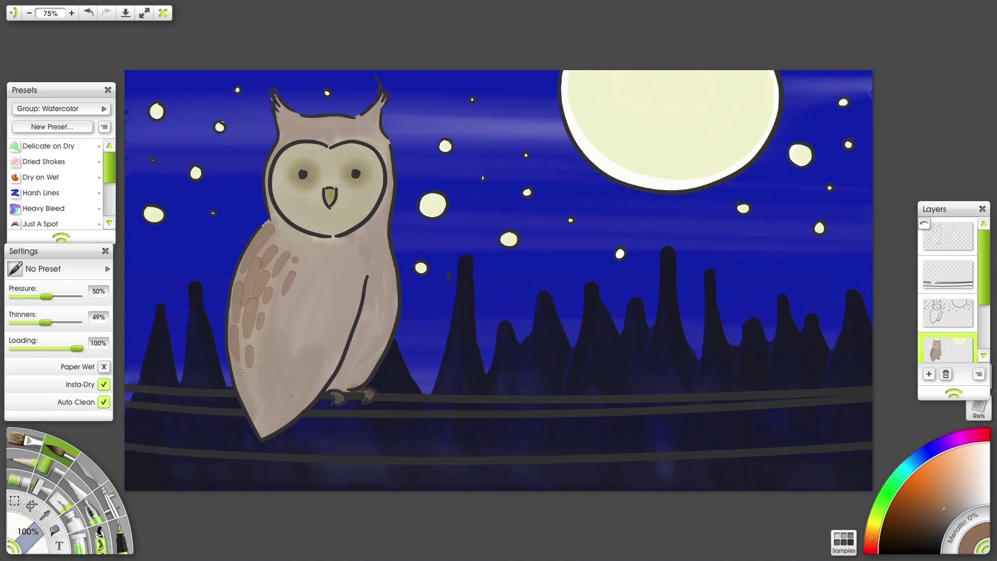
pyautogui.moveTo(237, 390); pyautogui.dragTo(246, 368)
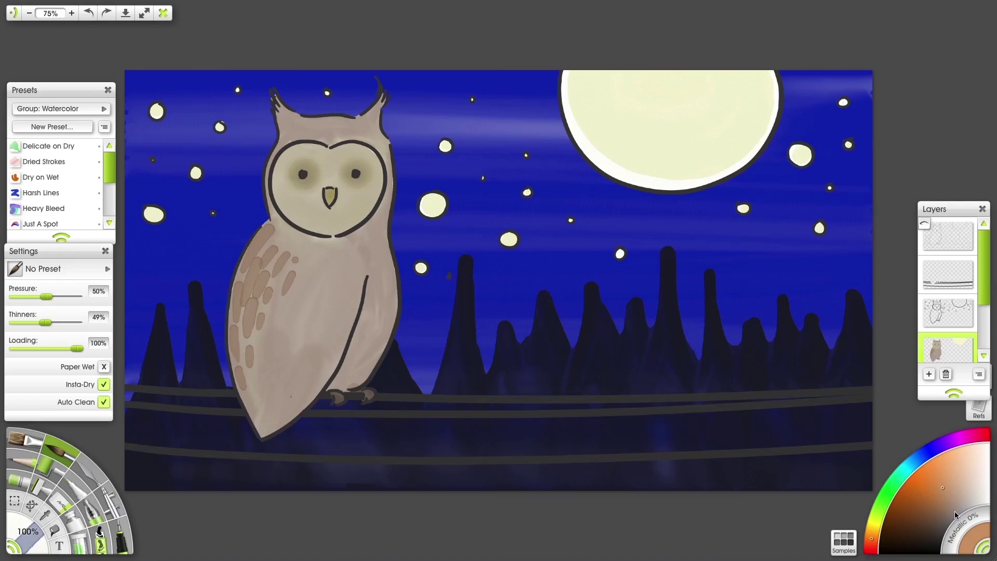
# - Choose a greyer brown, paint feather marks on the small folded wing and shade the beak with the brush at 74%
pyautogui.click(946, 516)
pyautogui.moveTo(372, 288); pyautogui.dragTo(365, 307)
pyautogui.moveTo(381, 299); pyautogui.dragTo(364, 335)
pyautogui.moveTo(357, 337); pyautogui.dragTo(349, 357)
pyautogui.moveTo(365, 343); pyautogui.dragTo(358, 354)
pyautogui.moveTo(383, 321); pyautogui.dragTo(375, 343)
pyautogui.moveTo(388, 312); pyautogui.dragTo(384, 329)
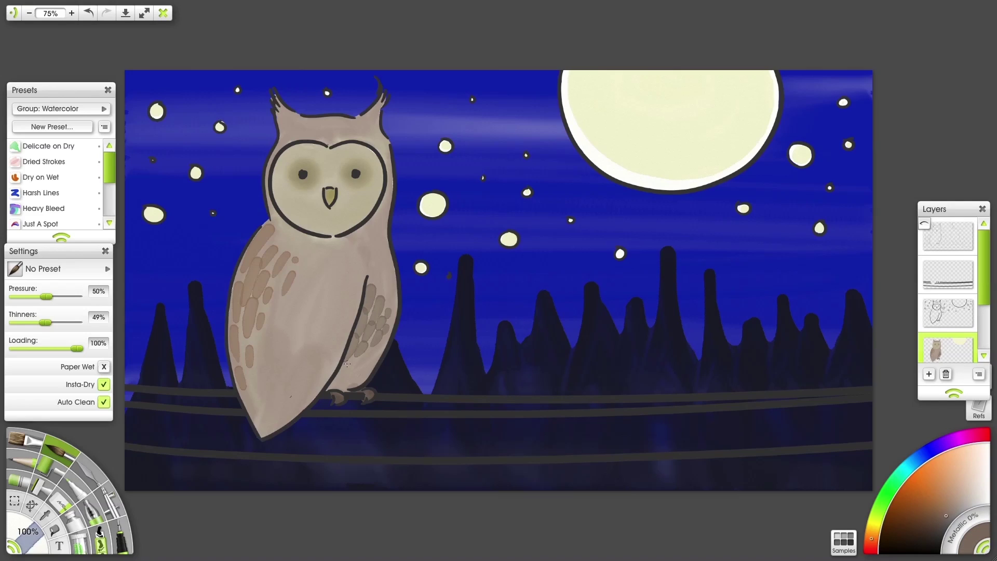
pyautogui.moveTo(347, 364); pyautogui.dragTo(338, 380)
pyautogui.moveTo(34, 545); pyautogui.dragTo(23, 530)
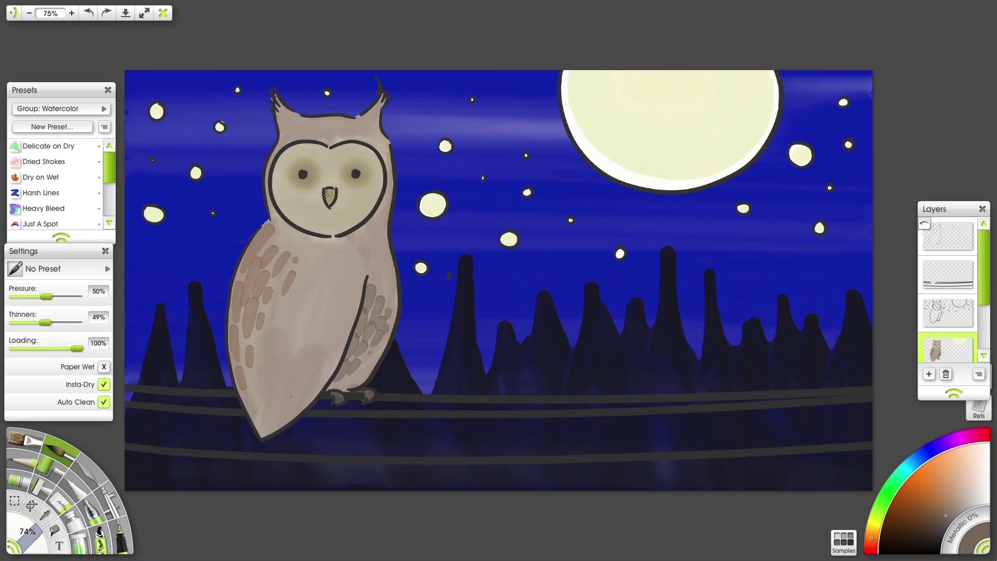
# - Sample the large wing's brown, darken it and layer darker feather marks down the wing's outer edge to the tail
pyautogui.keyDown('alt'); pyautogui.click(252, 306); pyautogui.keyUp('alt')
pyautogui.moveTo(20, 521); pyautogui.dragTo(36, 541)
pyautogui.click(942, 510)
pyautogui.moveTo(269, 248); pyautogui.dragTo(260, 263)
pyautogui.moveTo(245, 261); pyautogui.dragTo(238, 286)
pyautogui.moveTo(251, 281); pyautogui.dragTo(245, 304)
pyautogui.moveTo(233, 311); pyautogui.dragTo(232, 334)
pyautogui.moveTo(243, 316); pyautogui.dragTo(238, 374)
pyautogui.moveTo(245, 359); pyautogui.dragTo(247, 373)
pyautogui.moveTo(244, 387); pyautogui.dragTo(254, 411)
# - Reduce the watercolor brush to 66% and shade the ear tufts, the side of the head and the lower wing feathers
pyautogui.moveTo(36, 544); pyautogui.dragTo(24, 530)
pyautogui.moveTo(279, 102); pyautogui.dragTo(300, 116)
pyautogui.moveTo(378, 104); pyautogui.dragTo(359, 118)
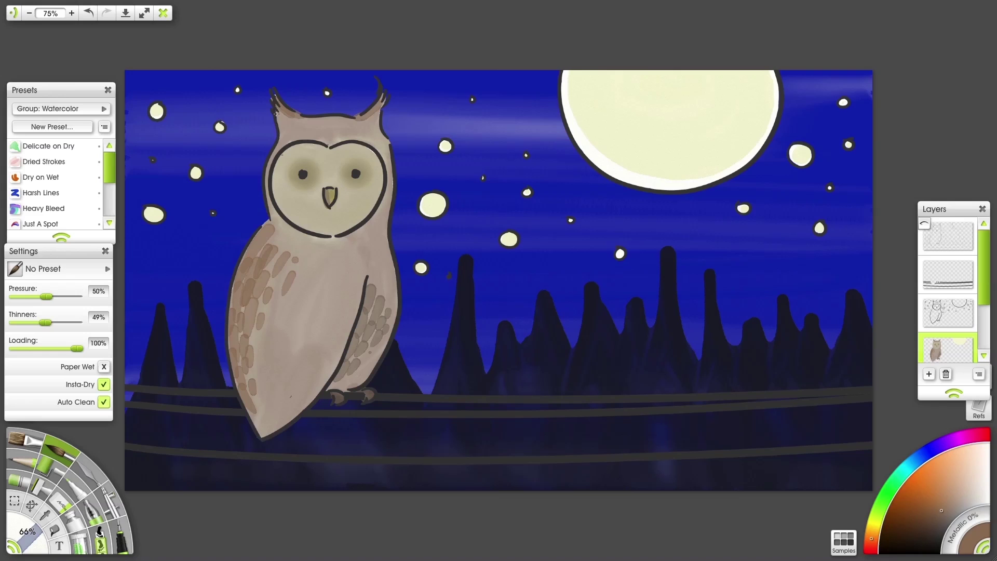
pyautogui.moveTo(283, 117); pyautogui.dragTo(263, 236)
pyautogui.moveTo(252, 382); pyautogui.dragTo(265, 429)
pyautogui.moveTo(261, 325); pyautogui.dragTo(254, 347)
pyautogui.moveTo(255, 360); pyautogui.dragTo(252, 379)
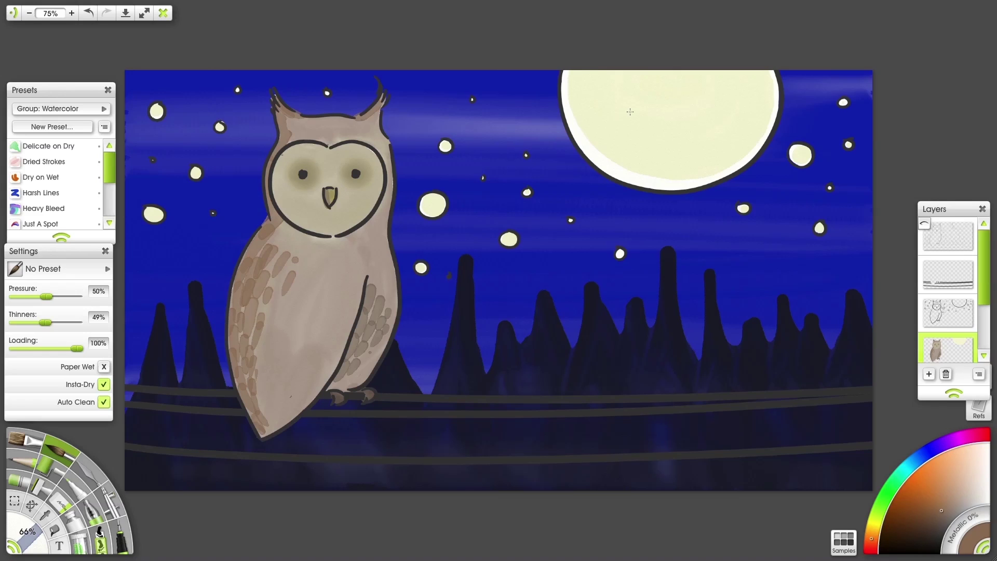
# - Duplicate the owl, moon and stars ink layer and set the duplicate's blend mode to Shadow
pyautogui.click(966, 317)
pyautogui.click(971, 325)
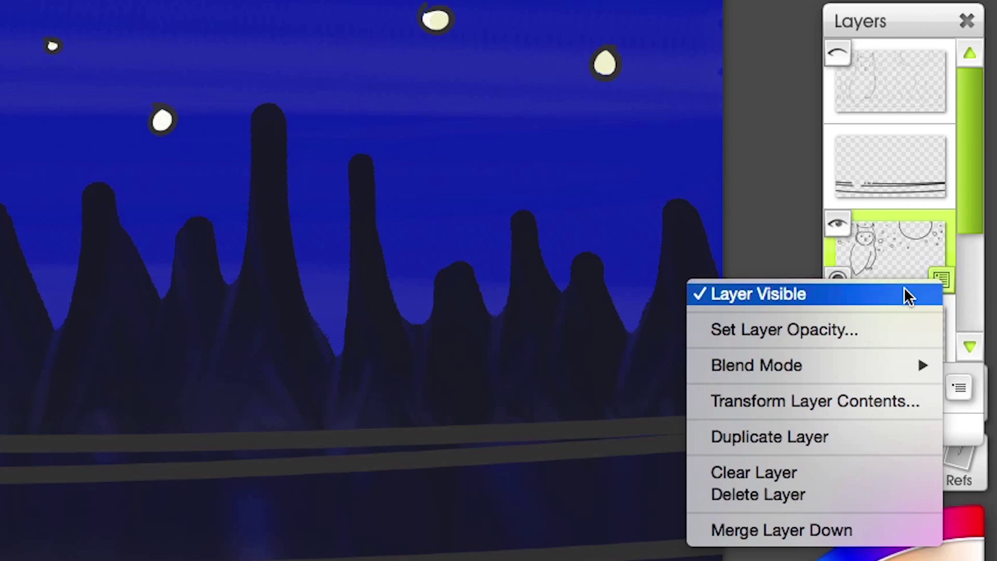
pyautogui.click(800, 436)
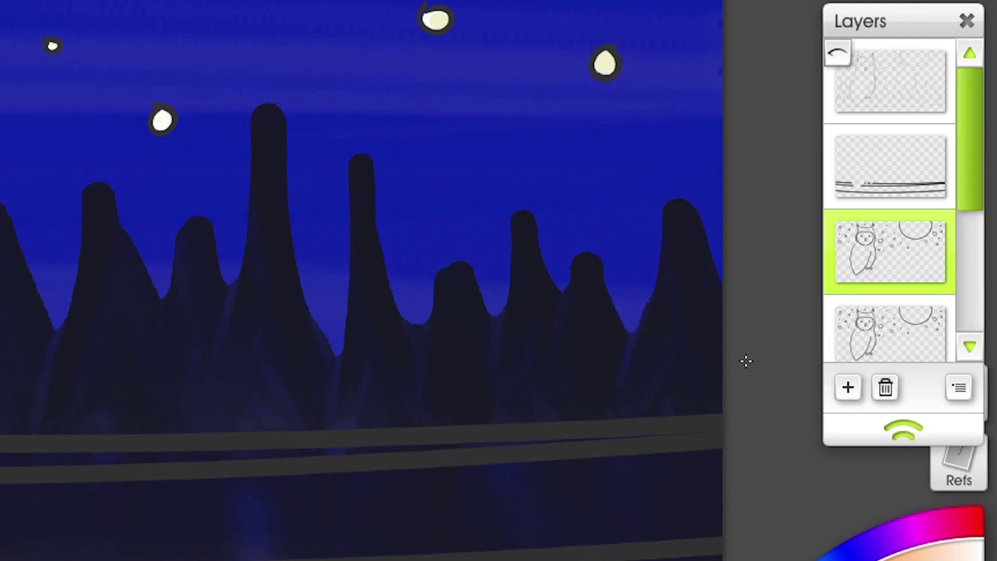
pyautogui.click(943, 280)
pyautogui.moveTo(840, 359)
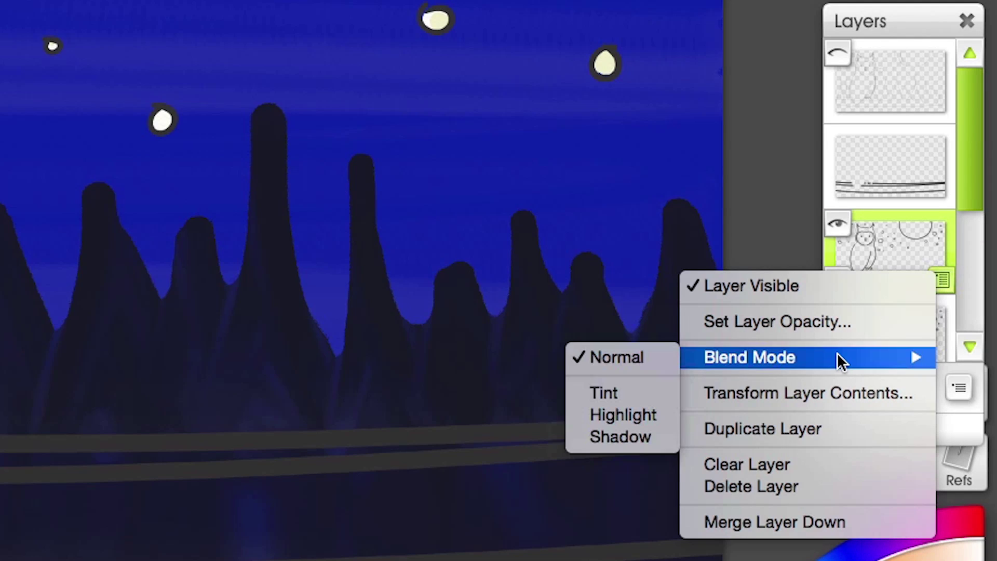
pyautogui.click(639, 438)
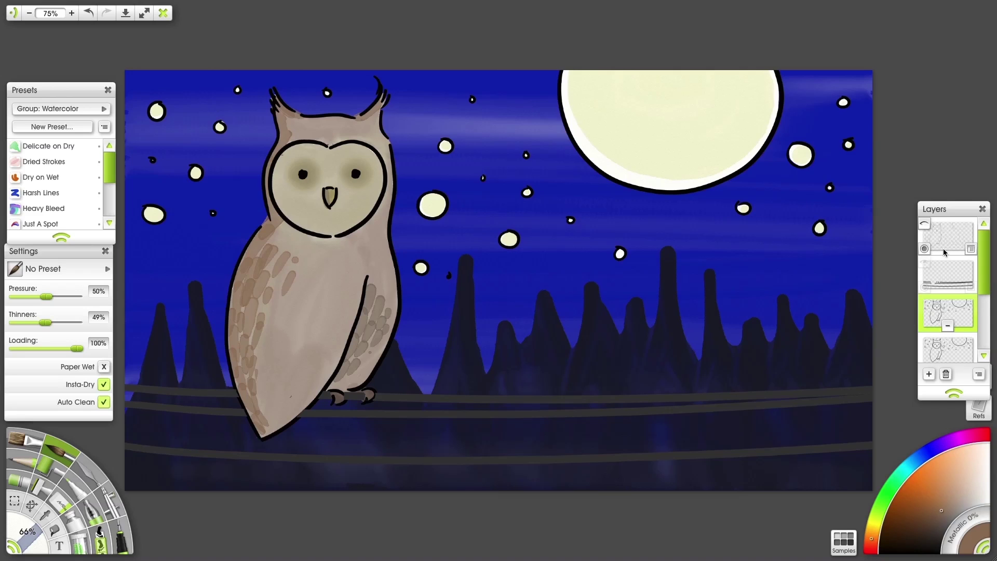
# - Erase the moon and star outlines from the duplicated ink layer with the eraser, keeping only the owl's lines
pyautogui.moveTo(974, 281)
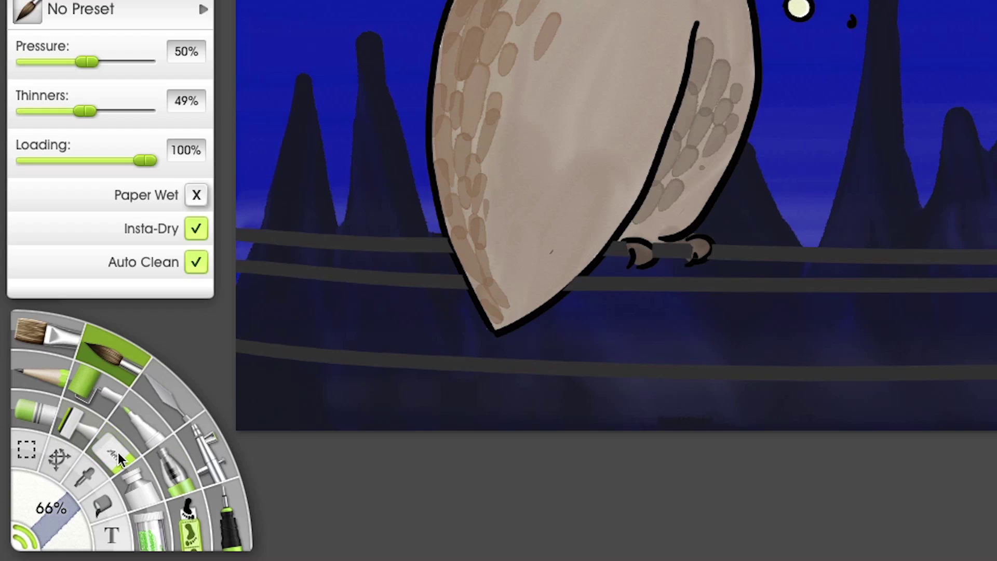
pyautogui.click(59, 504)
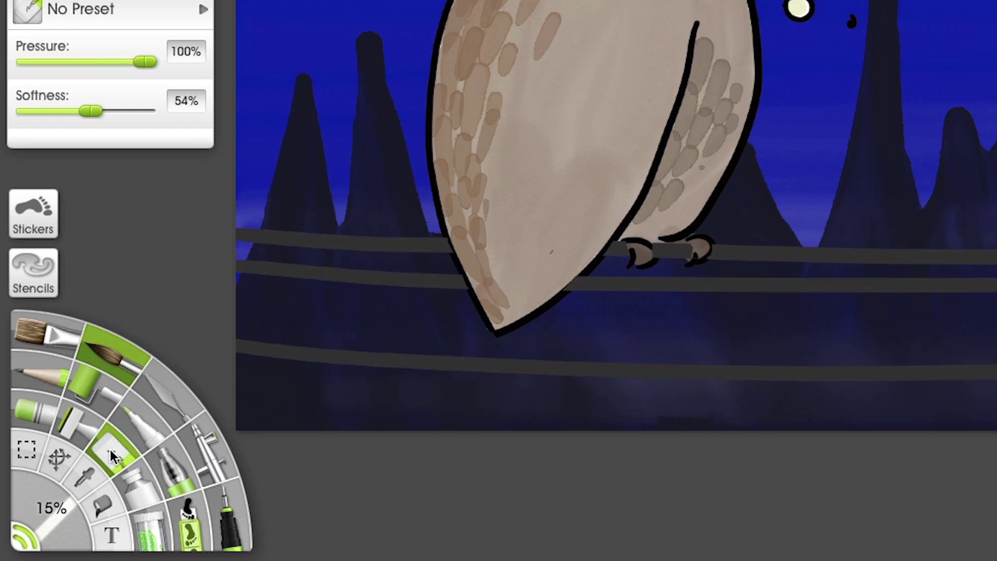
pyautogui.moveTo(48, 507); pyautogui.dragTo(51, 508)
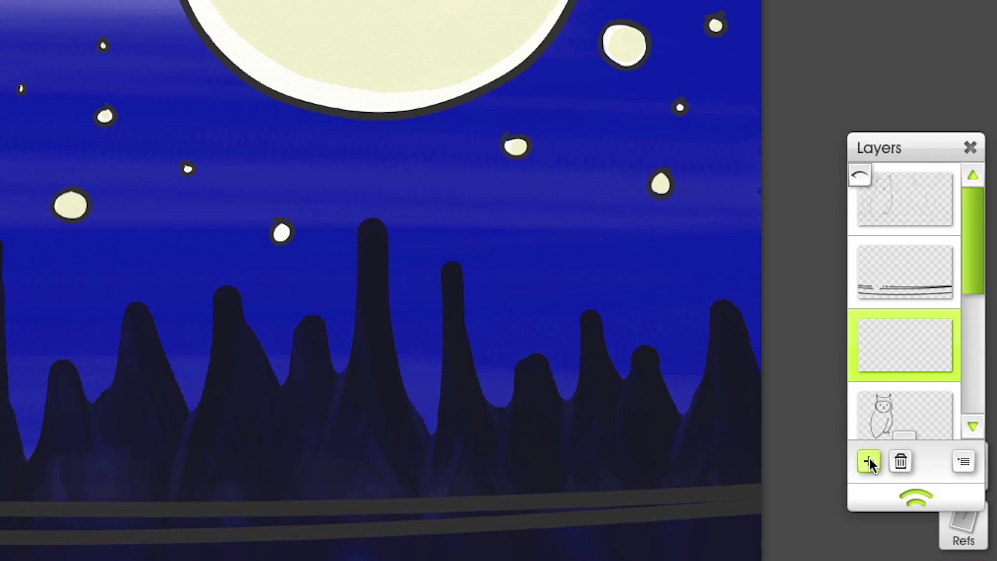
# - Add a new layer above the duplicated owl ink layer and select the Ink Pen for it
pyautogui.click(229, 521)
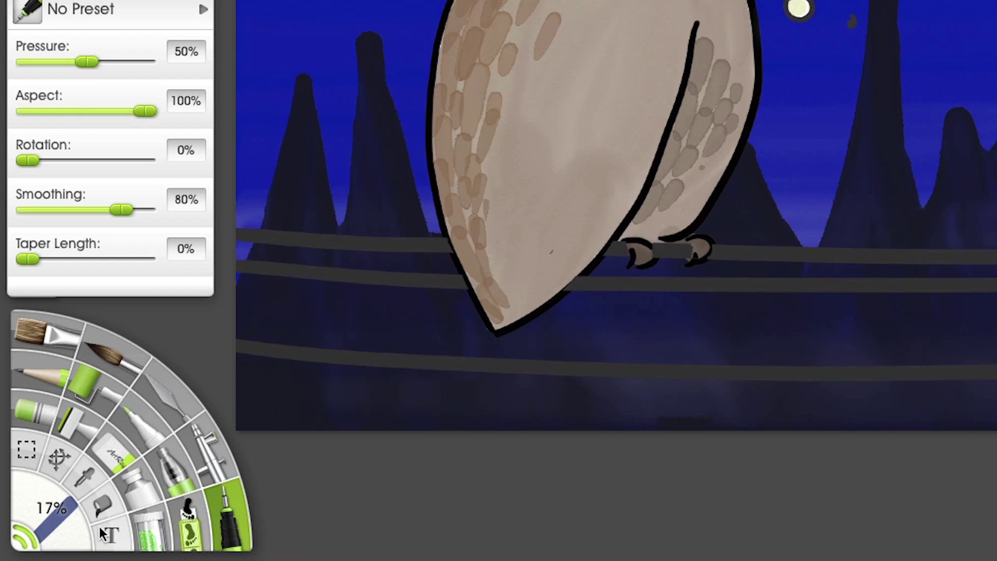